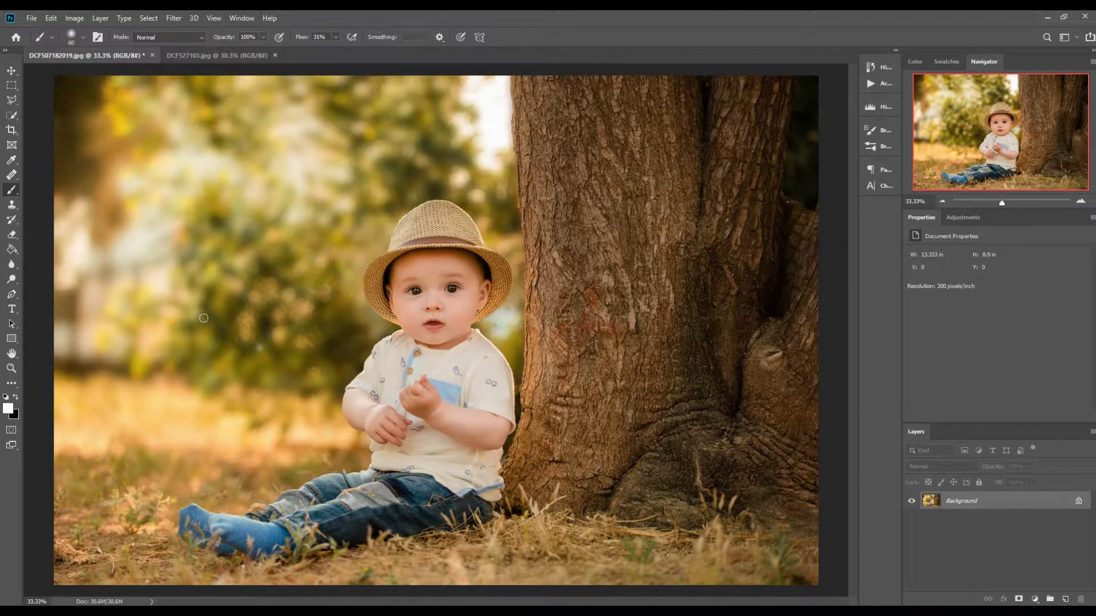
Place the PM Instant Fall- Fall Fire image as an embedded layer and enlarge it to cover the whole photo.
click(31, 22)
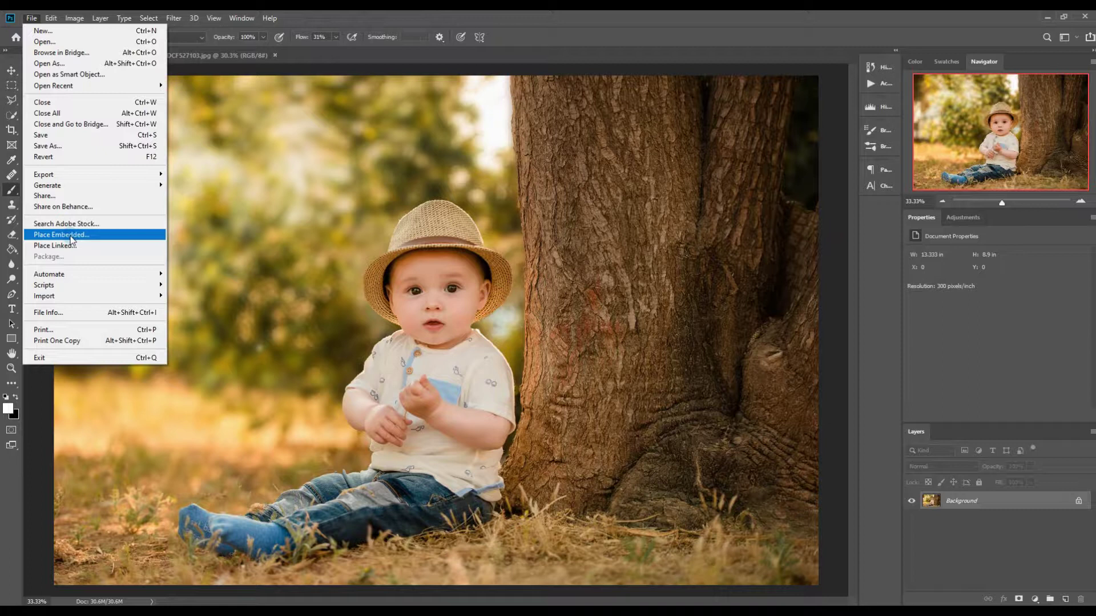
click(70, 235)
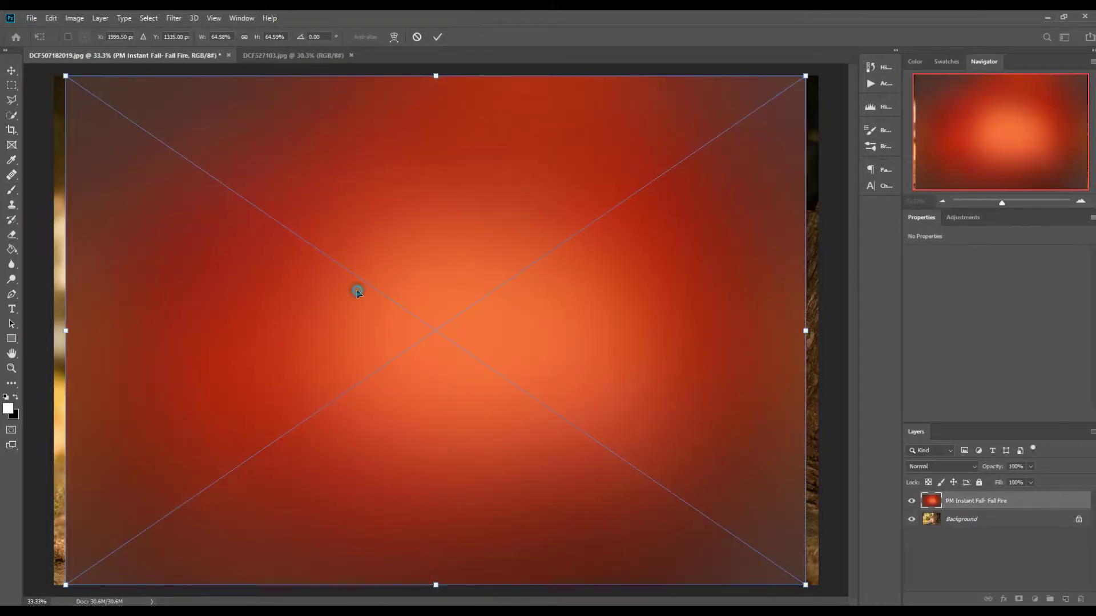
drag(354, 289, 338, 280)
drag(786, 574, 827, 587)
key(Return)
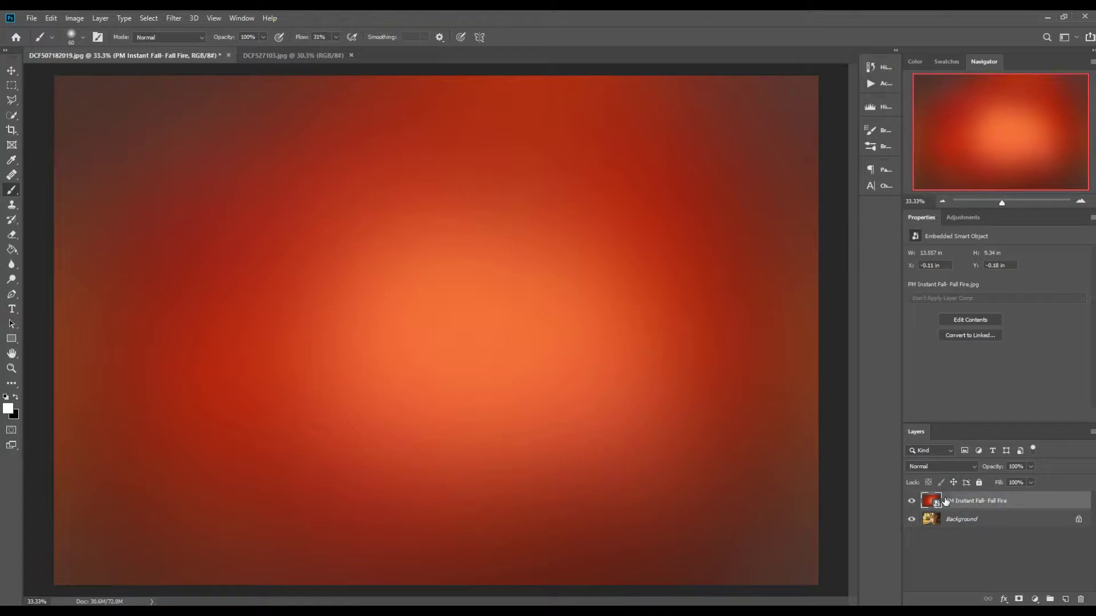
Change the Fall Fire layer's blend mode to Soft Light and keep that layer selected.
click(957, 467)
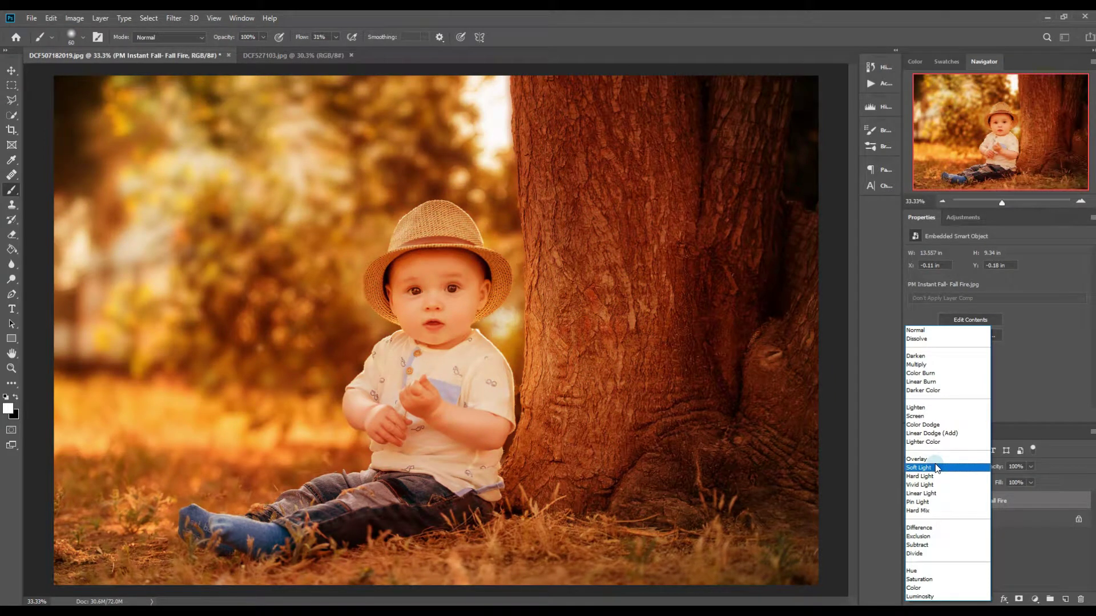
click(937, 468)
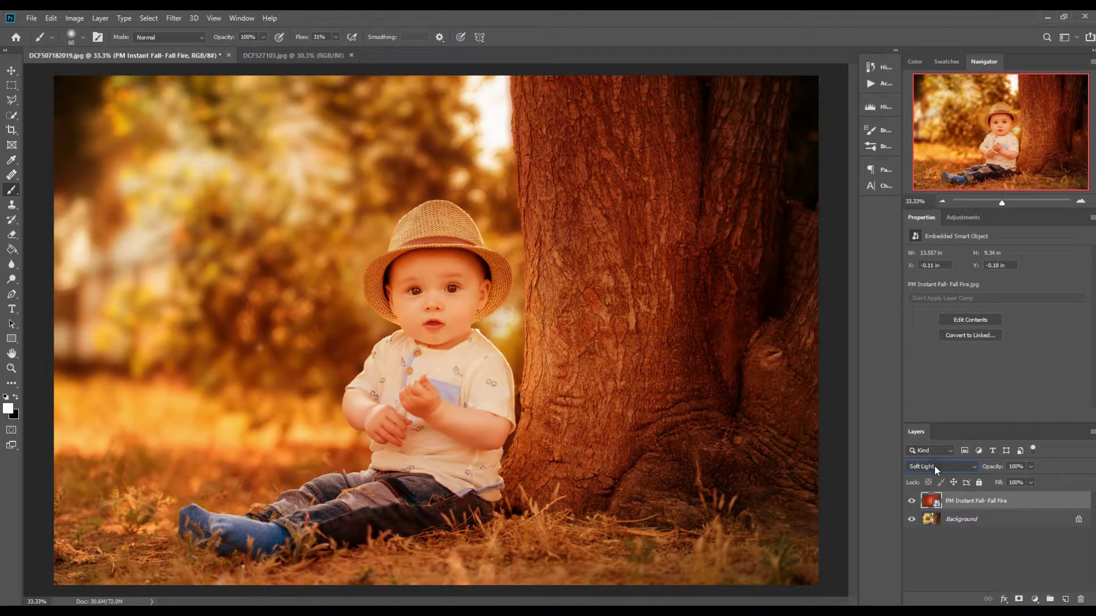
click(1018, 546)
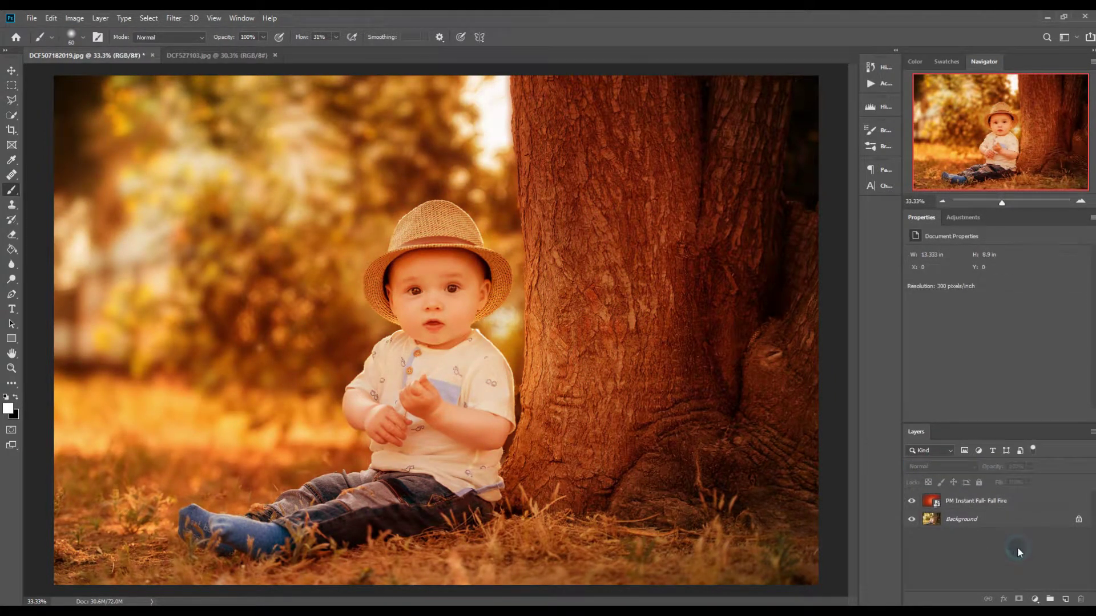
click(1002, 502)
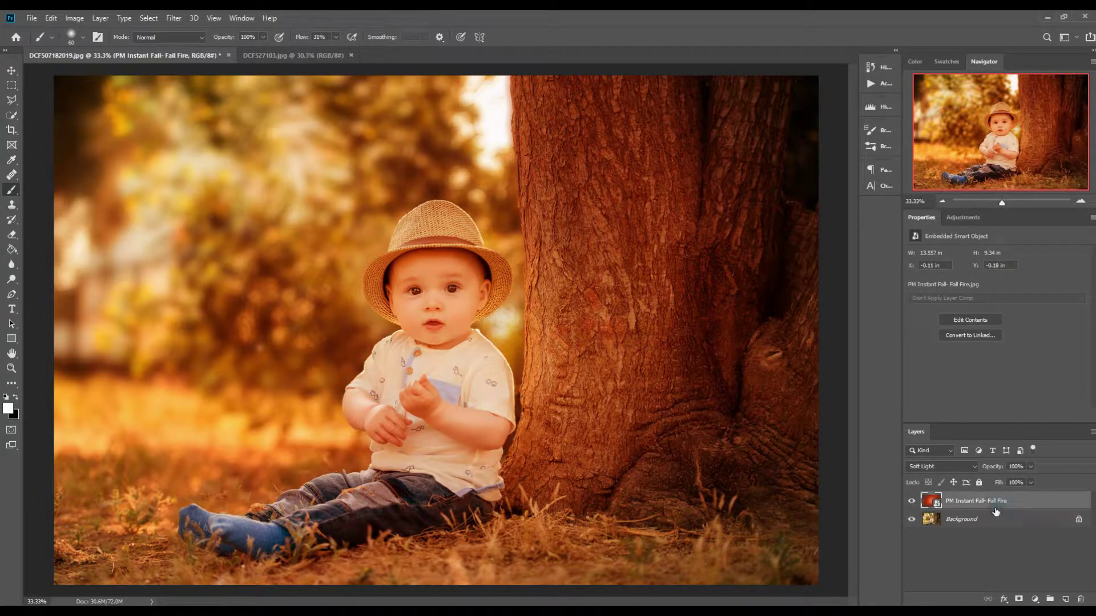
Lower the Fall Fire layer's opacity to 36%.
click(1031, 466)
drag(1031, 482, 960, 479)
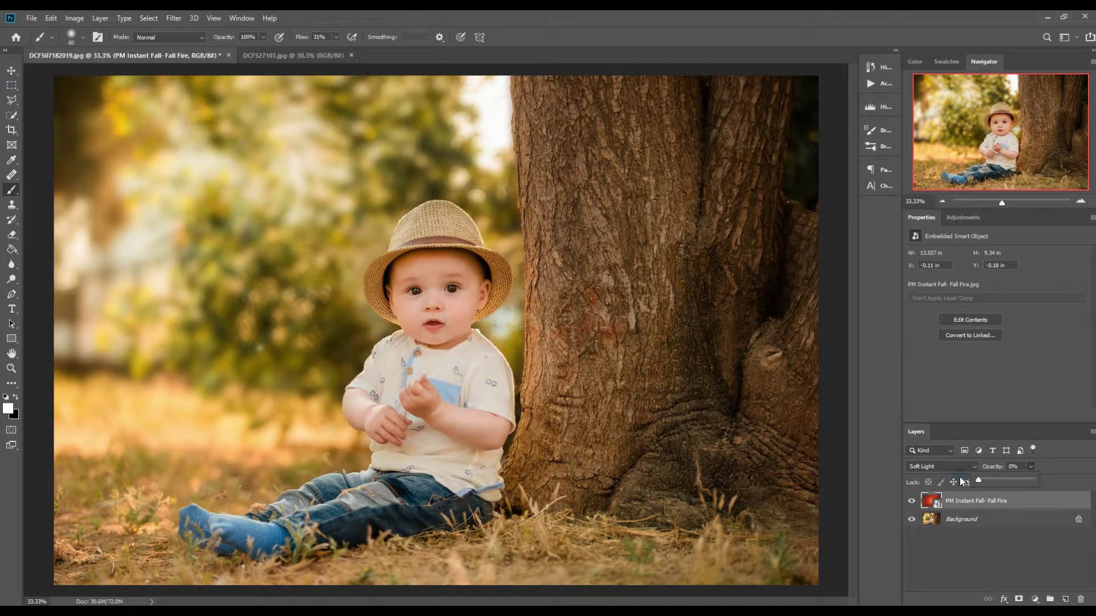
drag(985, 480, 997, 479)
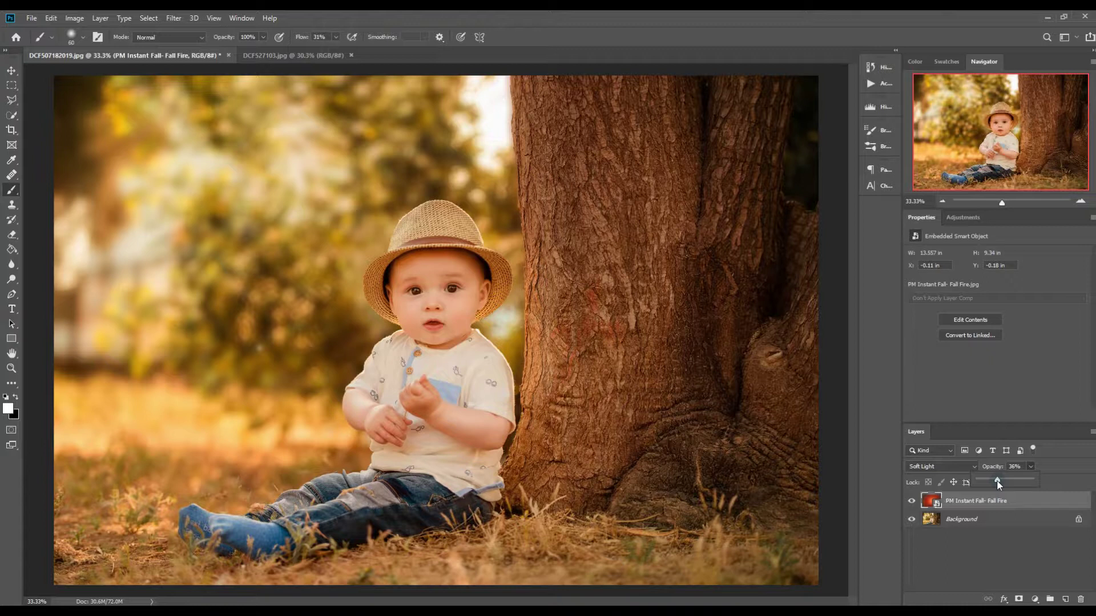
click(1059, 468)
Add a white layer mask to the Fall Fire layer and ready a soft round brush with black as the foreground color.
click(961, 505)
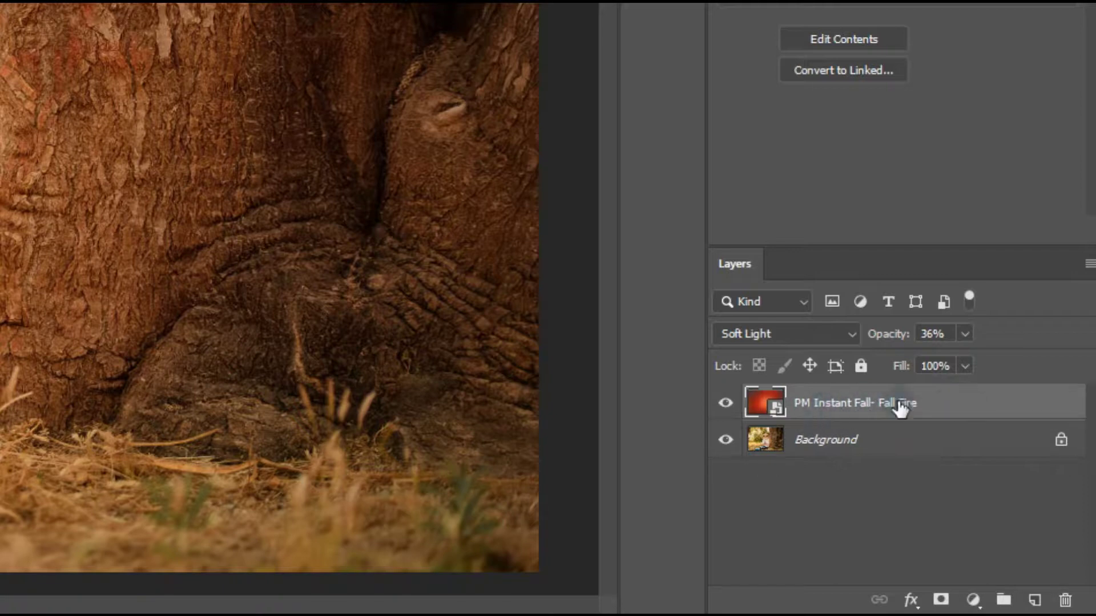
click(940, 601)
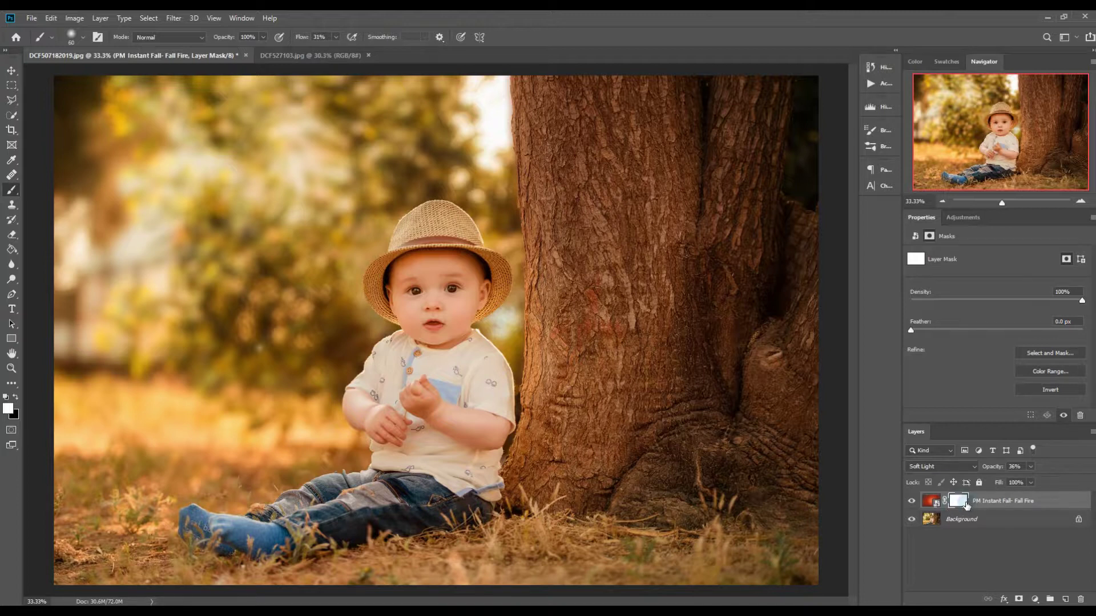
click(16, 397)
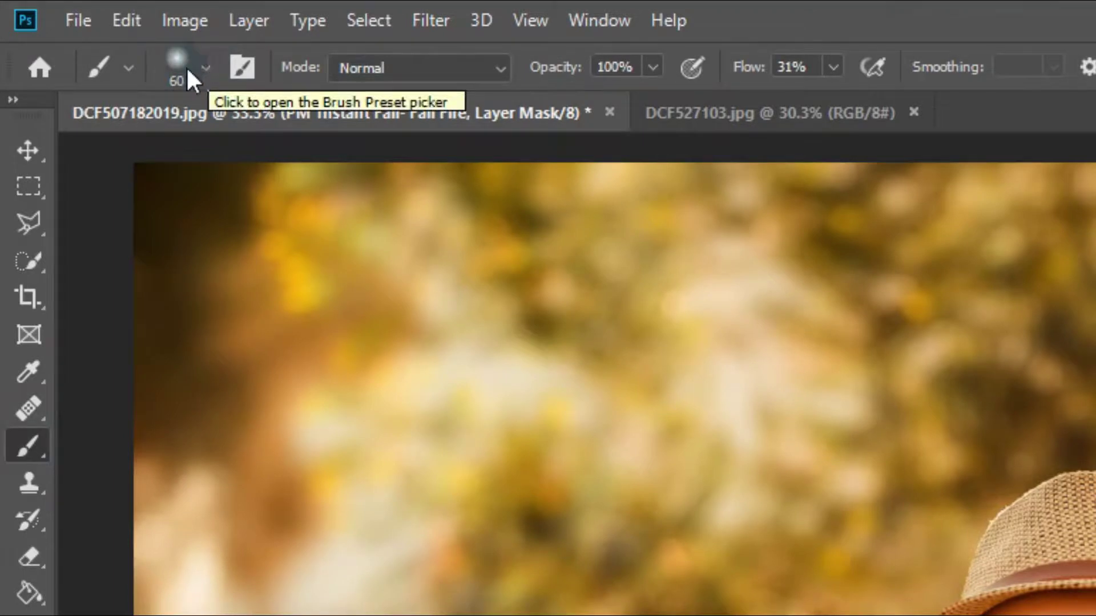
click(207, 70)
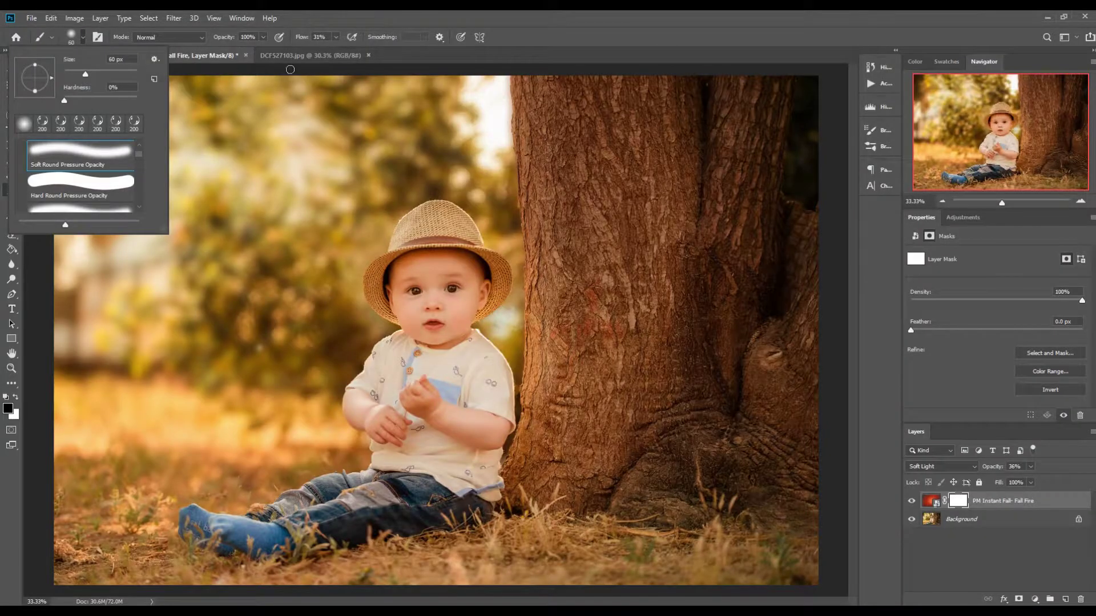
click(833, 68)
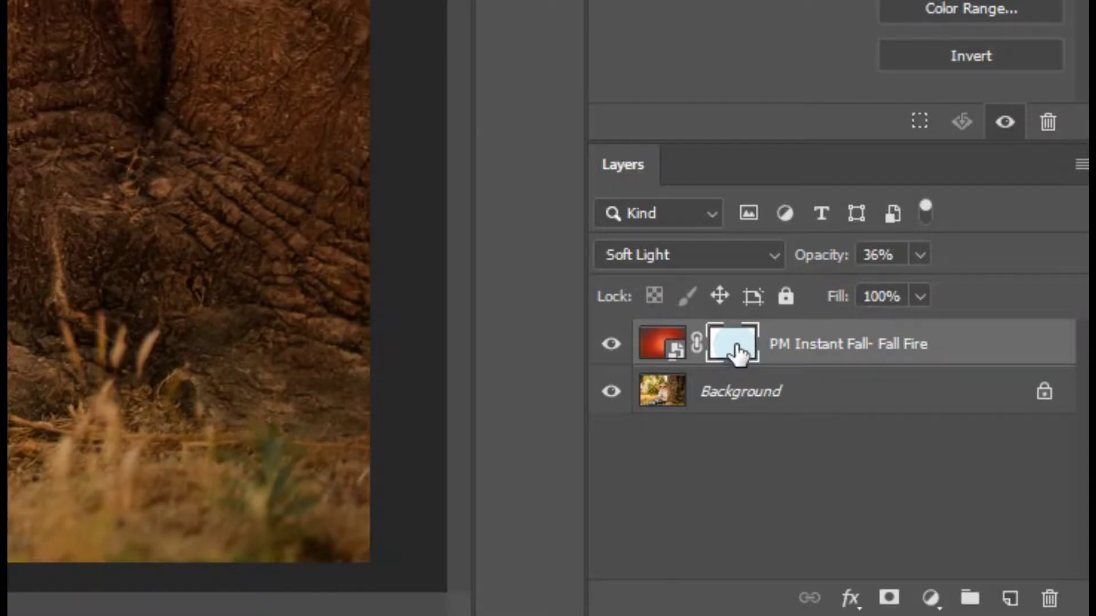
click(958, 505)
click(743, 345)
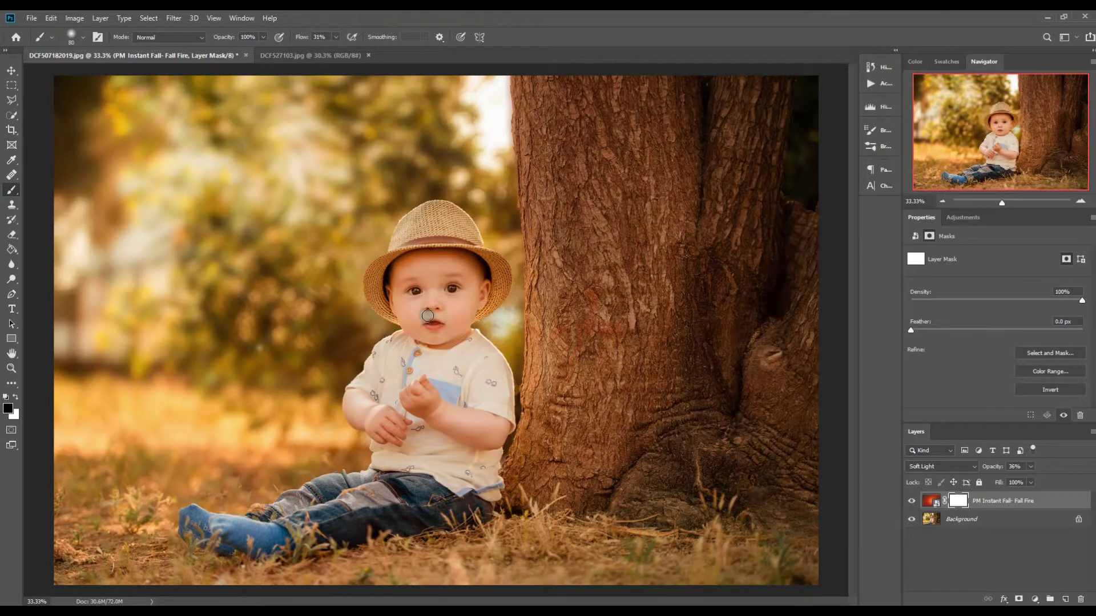
Enlarge the brush to 600 px and paint black on the mask over the baby's face and body to remove the tint.
key(bracketright)
key(bracketright)
key(bracketright)
key(bracketright)
key(bracketright)
key(bracketright)
key(bracketright)
key(bracketright)
key(bracketleft)
key(bracketright)
key(bracketright)
key(bracketright)
key(bracketright)
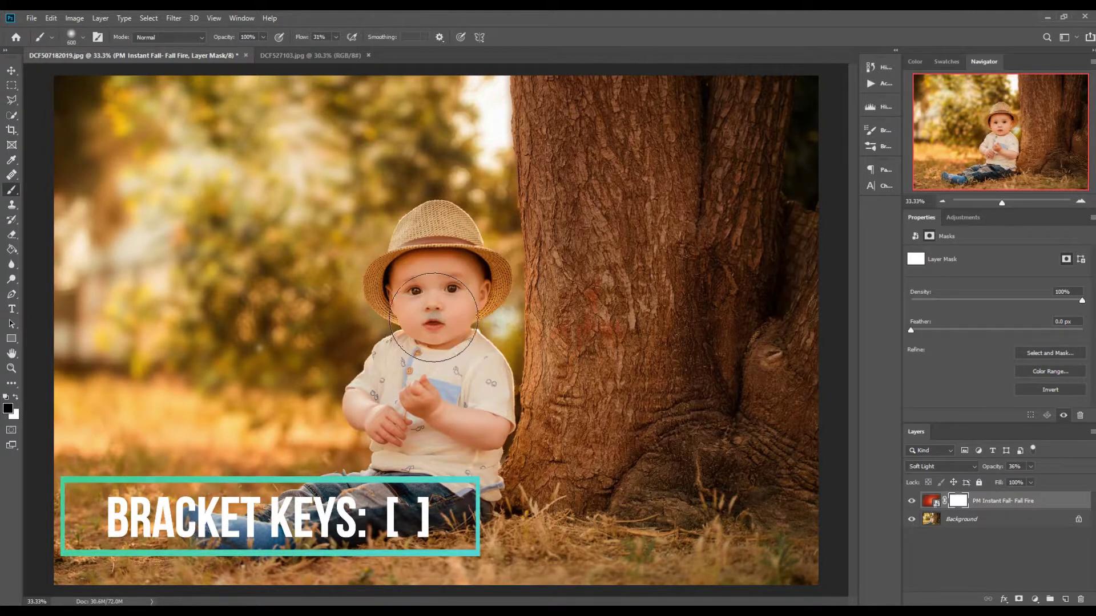
drag(433, 315, 438, 283)
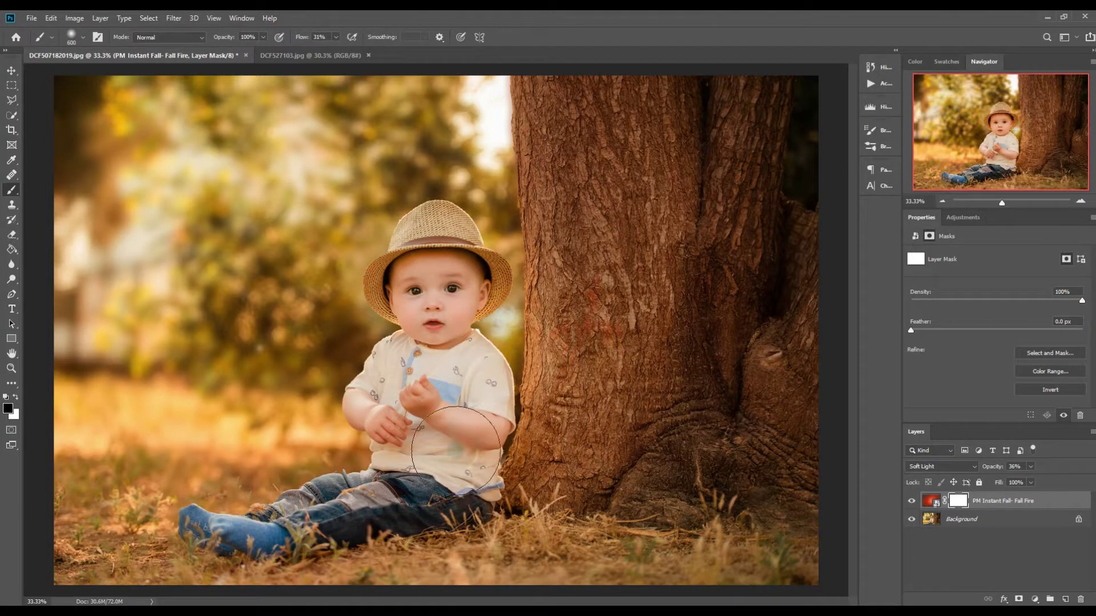
mouse_move(445, 430)
mouse_down()
mouse_move(405, 500)
mouse_move(361, 524)
mouse_move(304, 535)
mouse_move(250, 524)
mouse_move(290, 537)
mouse_move(270, 542)
mouse_move(310, 539)
mouse_move(379, 514)
mouse_move(396, 466)
mouse_move(467, 444)
mouse_move(462, 345)
mouse_move(438, 316)
mouse_move(446, 303)
mouse_move(423, 262)
mouse_move(453, 276)
mouse_move(461, 264)
mouse_move(420, 262)
mouse_move(428, 311)
mouse_up()
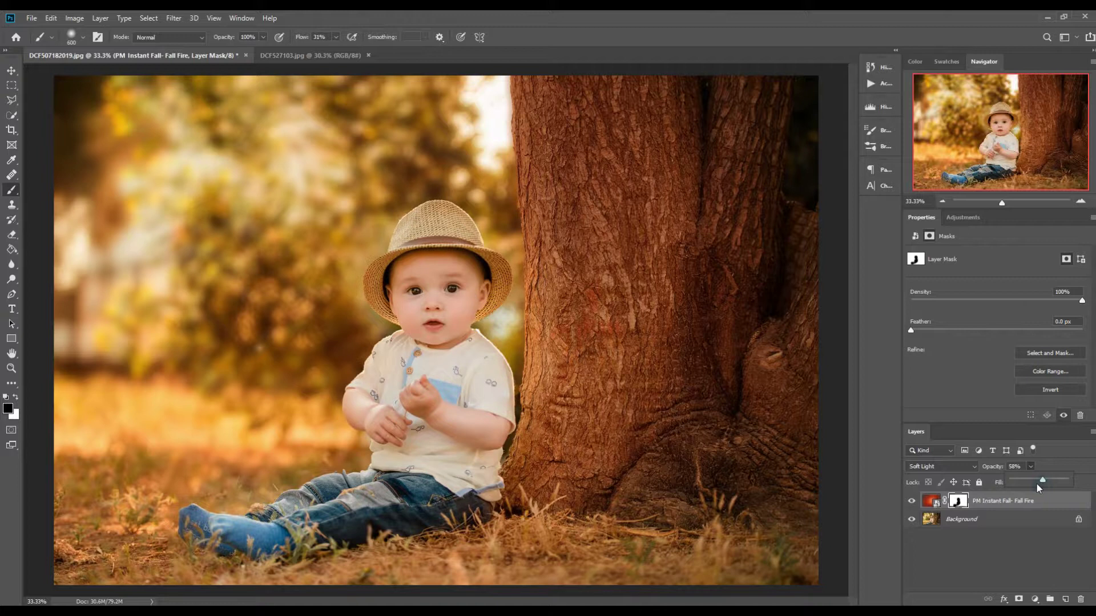
Set the Fall Fire layer's opacity to 58% and paint black on its mask over the tree trunk.
click(957, 502)
mouse_move(541, 96)
mouse_down()
mouse_move(532, 454)
mouse_move(559, 431)
mouse_move(589, 130)
mouse_move(634, 431)
mouse_move(657, 319)
mouse_move(651, 105)
mouse_move(742, 461)
mouse_move(757, 124)
mouse_move(829, 408)
mouse_move(810, 432)
mouse_move(766, 369)
mouse_move(746, 461)
mouse_move(639, 488)
mouse_move(532, 487)
mouse_up()
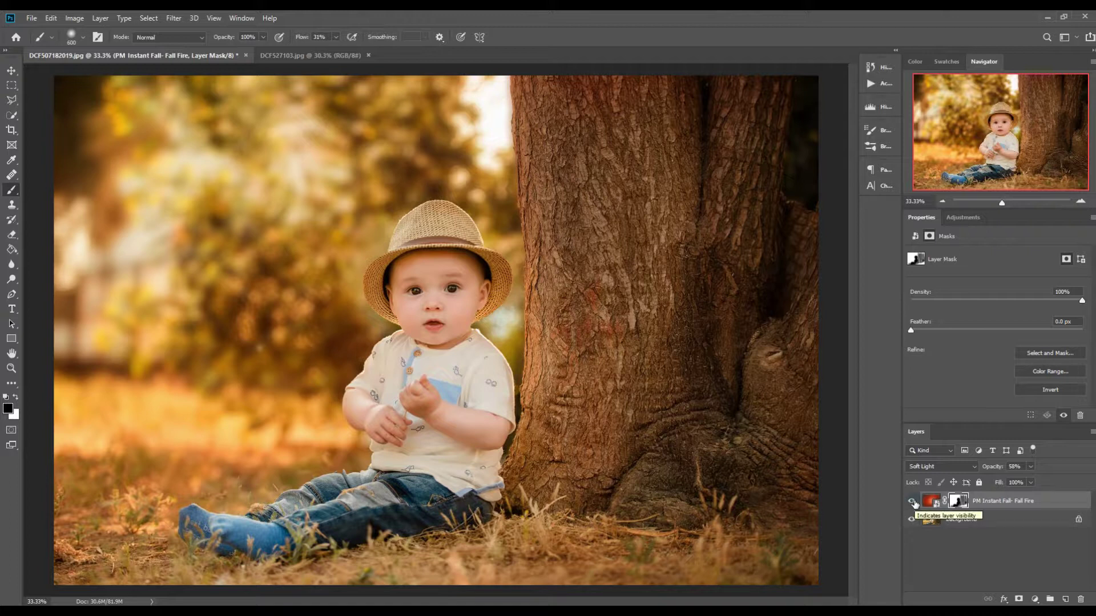
Hide the Fall Fire layer and place PM Instant Fall- Ruby Sunset as an embedded layer, enlarged to cover the whole photo.
click(912, 503)
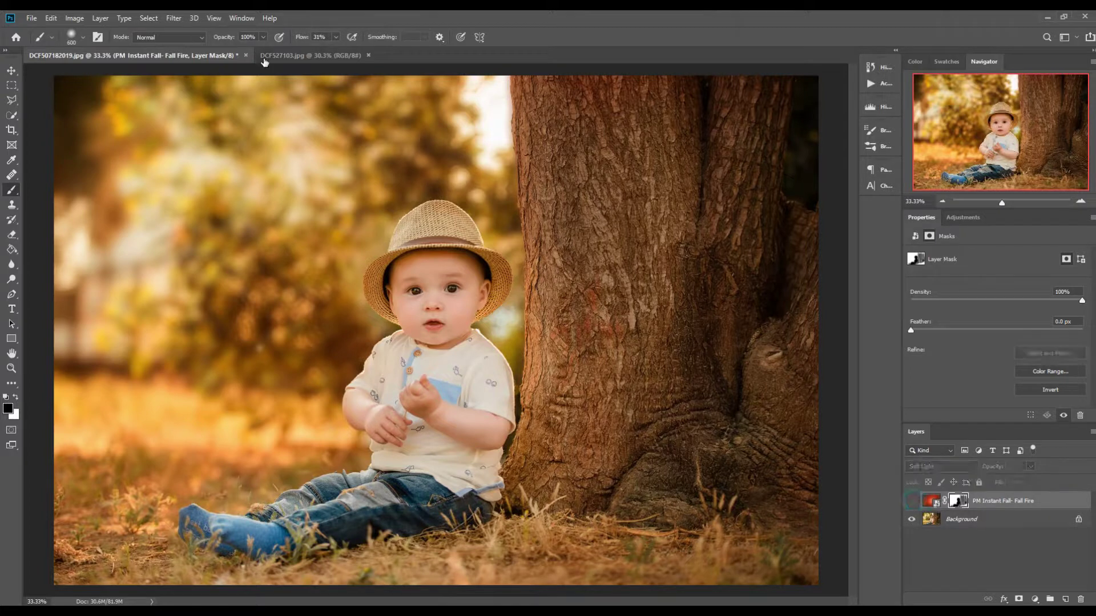
click(32, 18)
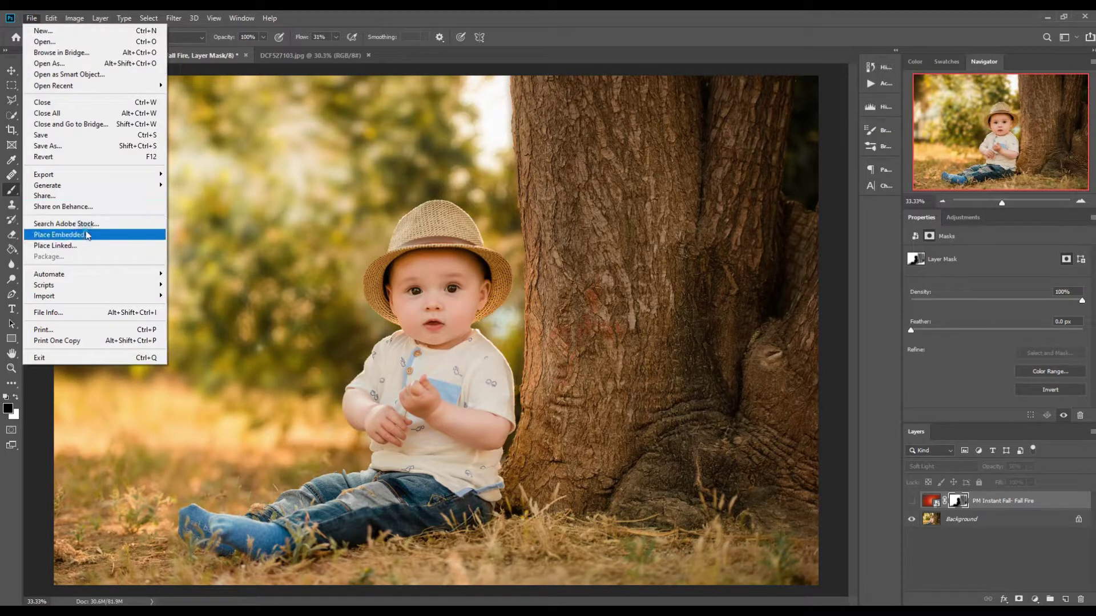
click(83, 234)
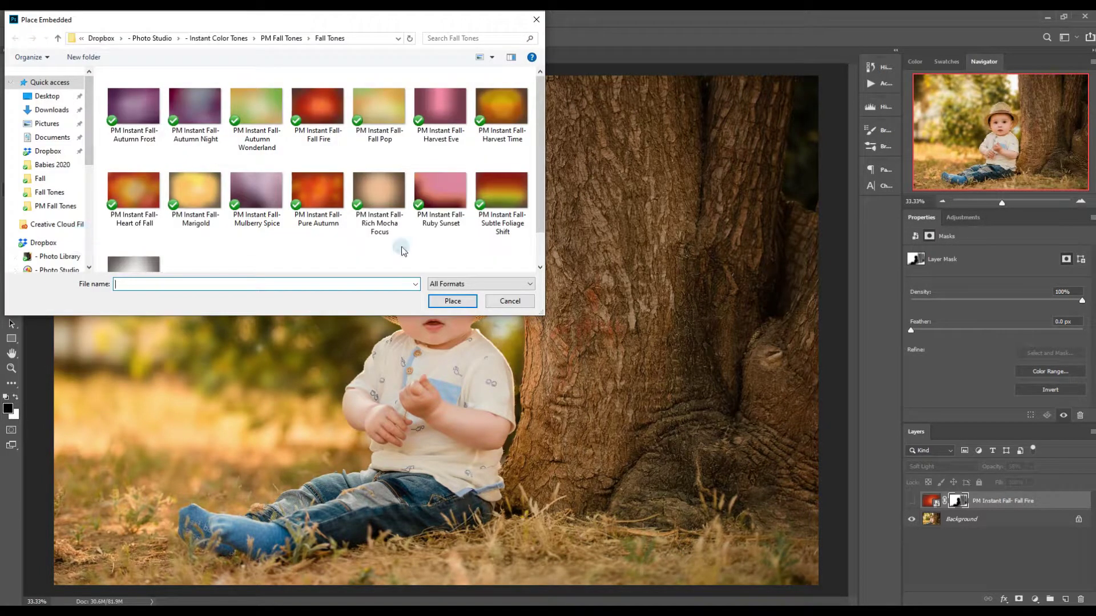
double_click(435, 204)
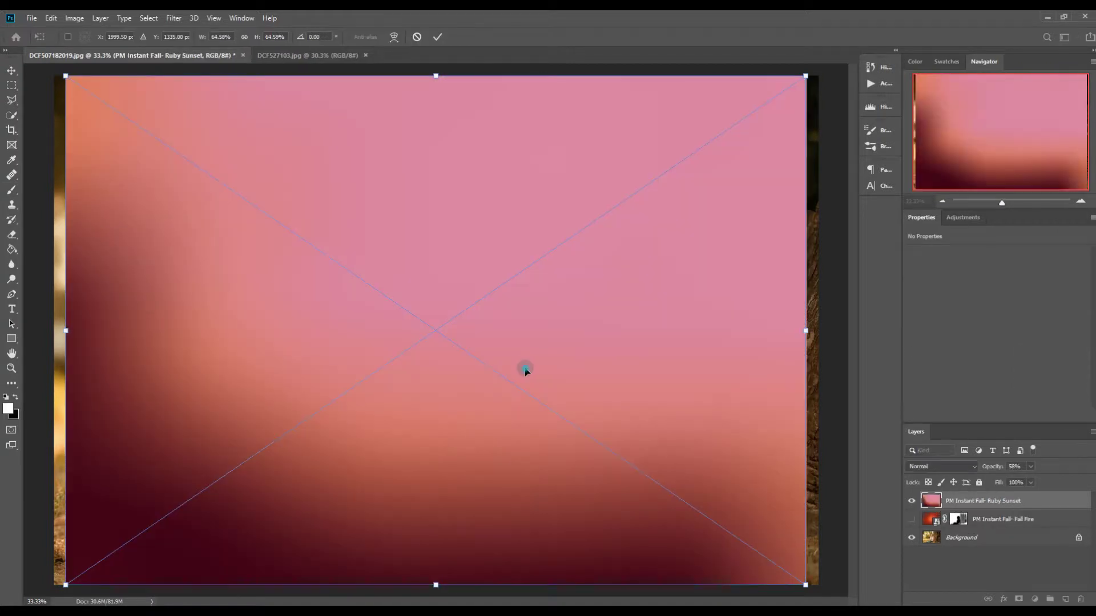
drag(525, 367, 509, 367)
drag(790, 591, 829, 601)
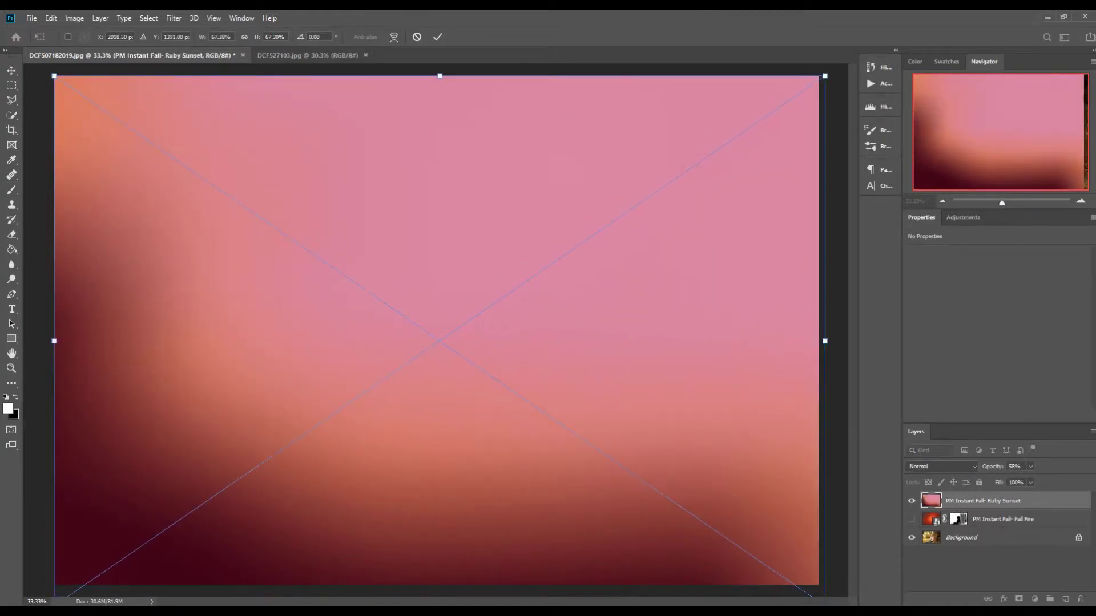
click(437, 37)
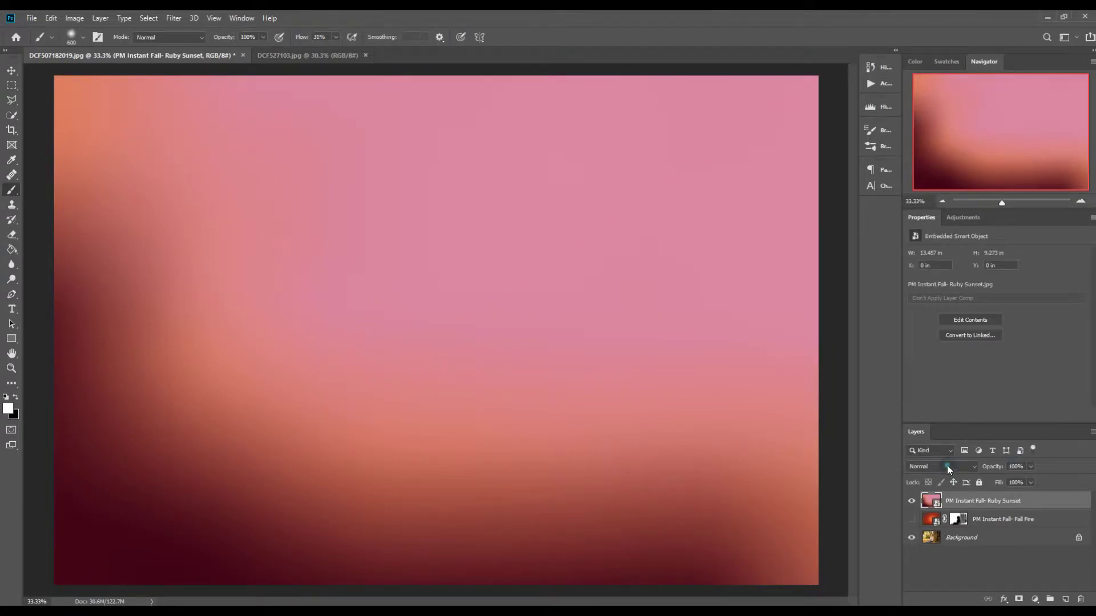
Set the Ruby Sunset layer to Overlay blend mode with 53% opacity.
click(947, 465)
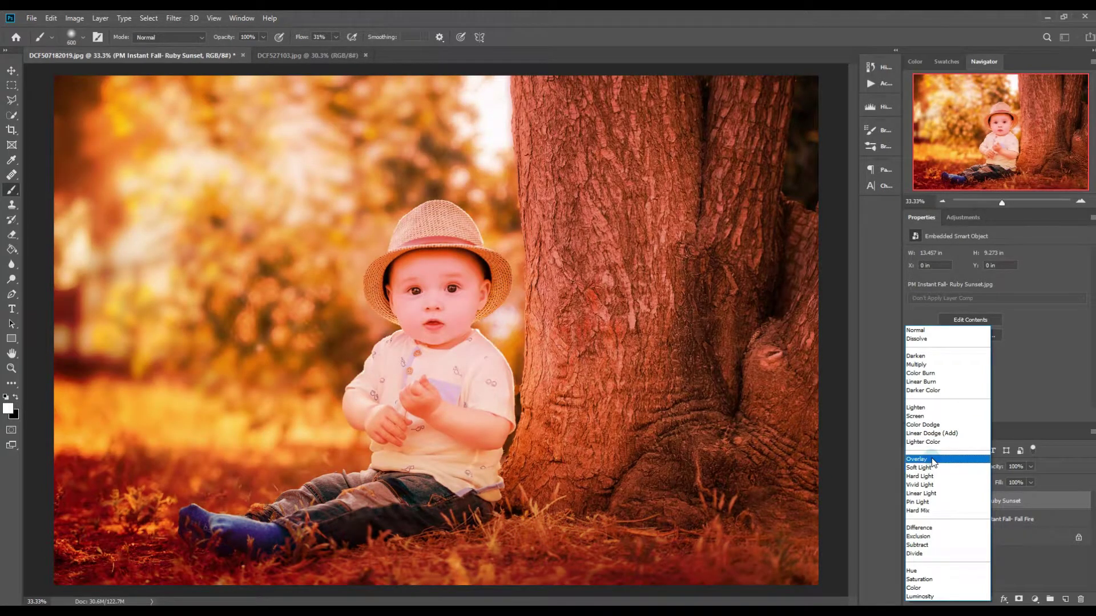
click(932, 460)
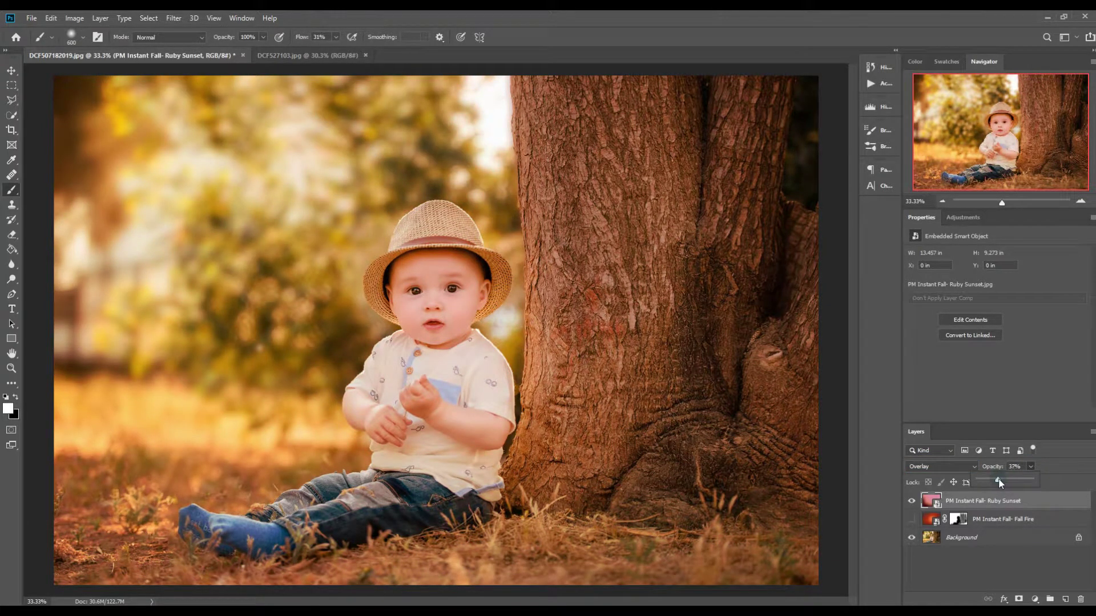
drag(1013, 483, 1007, 483)
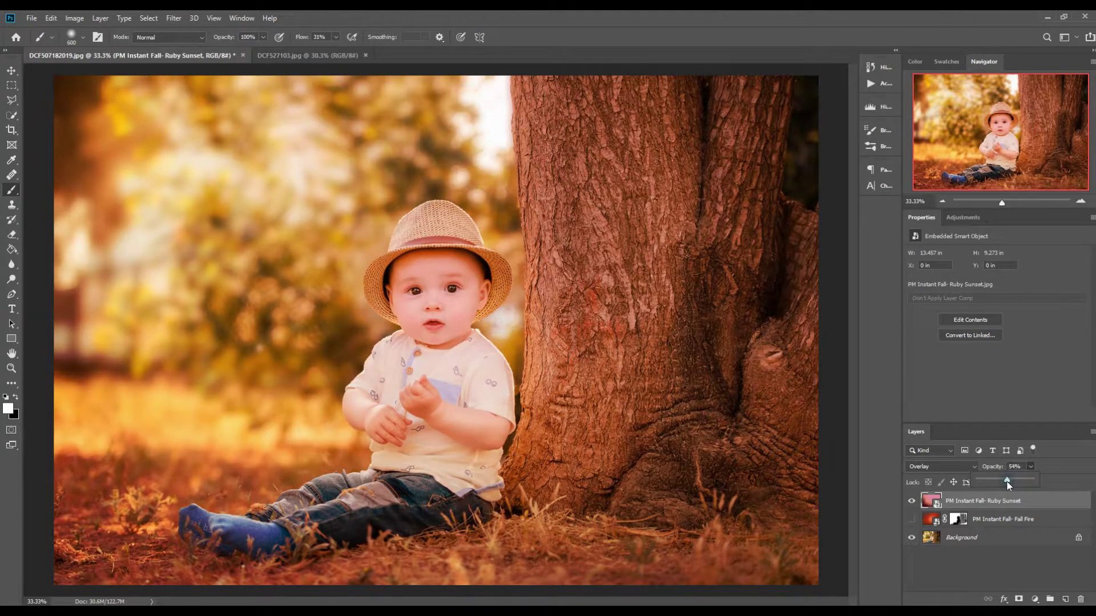
Add a layer mask to the Ruby Sunset layer and paint black over the baby from the hat to the socks.
click(1019, 599)
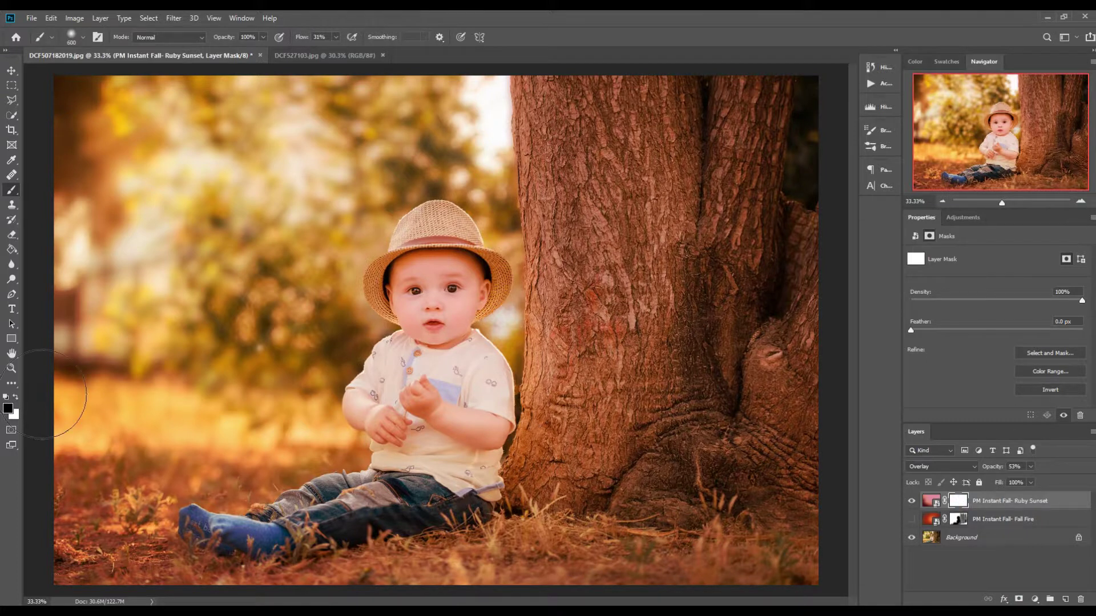
mouse_move(398, 416)
mouse_down()
mouse_move(396, 375)
mouse_move(446, 389)
mouse_move(435, 323)
mouse_move(440, 378)
mouse_move(440, 361)
mouse_move(426, 377)
mouse_move(409, 351)
mouse_move(436, 296)
mouse_move(452, 318)
mouse_move(445, 342)
mouse_move(442, 315)
mouse_move(445, 404)
mouse_move(475, 401)
mouse_move(405, 487)
mouse_move(397, 482)
mouse_move(415, 410)
mouse_move(399, 400)
mouse_move(431, 390)
mouse_move(392, 501)
mouse_move(295, 547)
mouse_move(218, 510)
mouse_move(270, 528)
mouse_move(506, 490)
mouse_move(448, 496)
mouse_move(410, 481)
mouse_move(503, 406)
mouse_move(493, 444)
mouse_move(437, 456)
mouse_move(438, 269)
mouse_move(428, 337)
mouse_move(443, 355)
mouse_move(454, 347)
mouse_move(451, 272)
mouse_move(440, 280)
mouse_move(455, 356)
mouse_move(414, 446)
mouse_move(440, 426)
mouse_move(358, 501)
mouse_move(223, 497)
mouse_move(286, 478)
mouse_move(339, 509)
mouse_move(184, 503)
mouse_move(359, 524)
mouse_up()
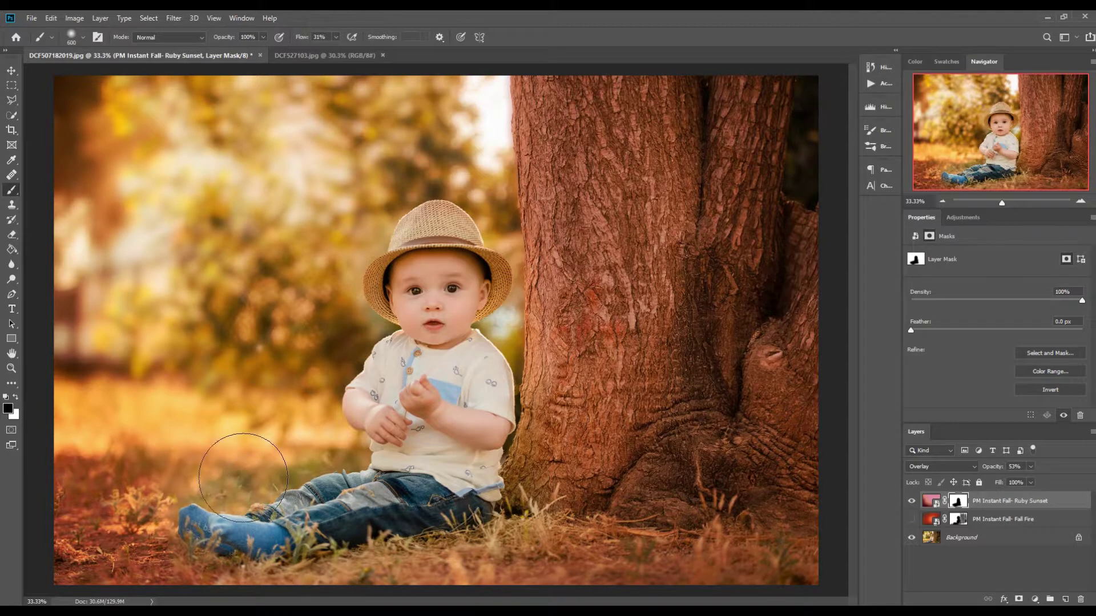
scroll(243, 478, up, 5)
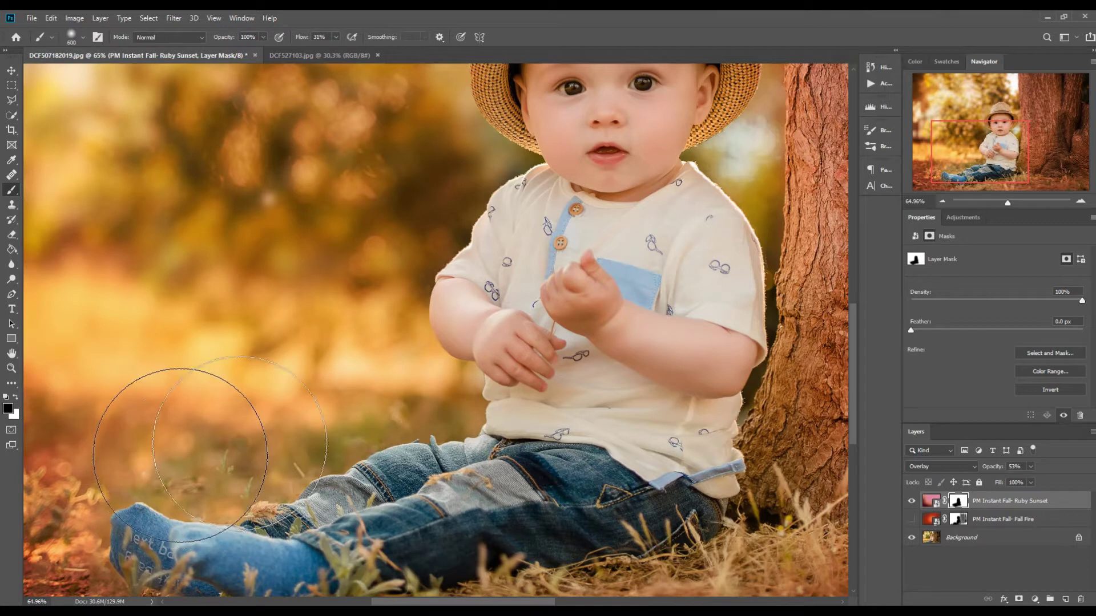
drag(124, 452, 125, 454)
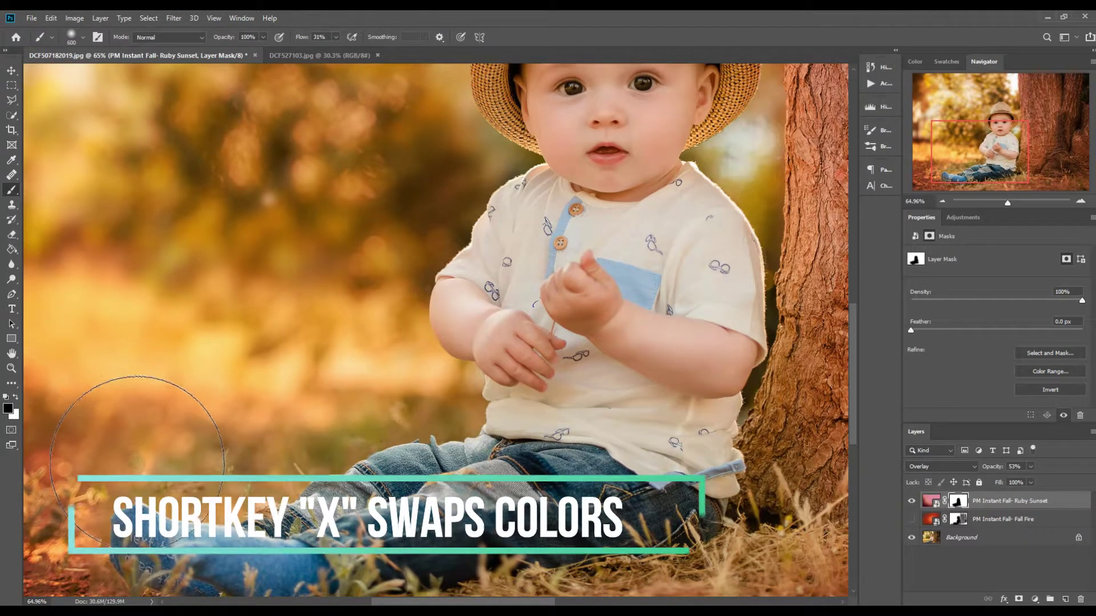
Swap the brush color to white, reduce it to 175 px, and restore the tint on the ground around the baby's legs.
key(x)
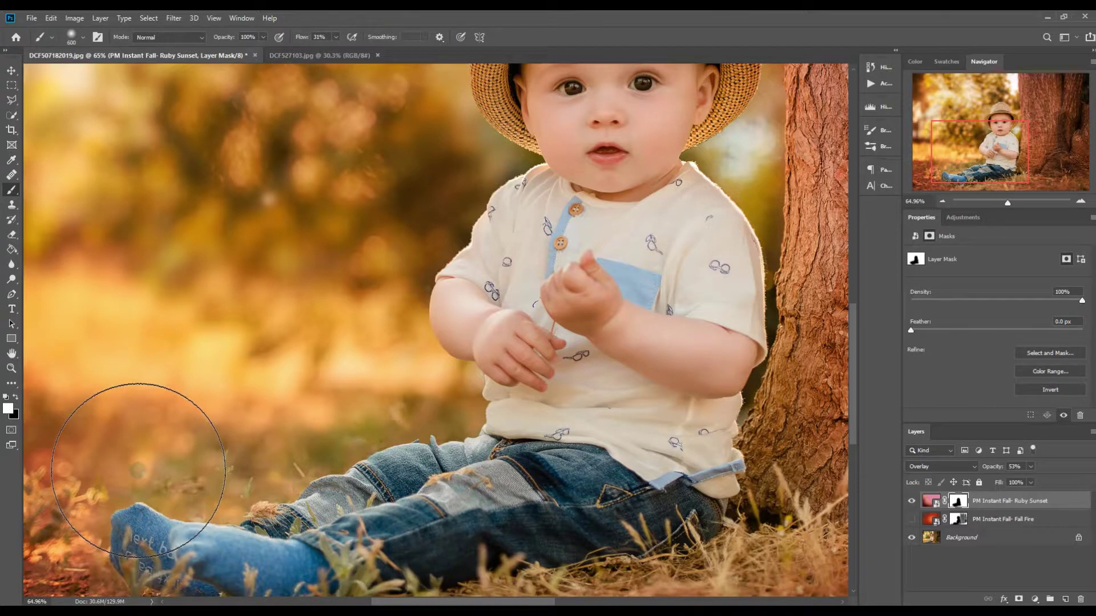
key(bracketleft)
key(bracketleft)
key(bracketleft)
key(bracketleft)
key(bracketleft)
key(bracketleft)
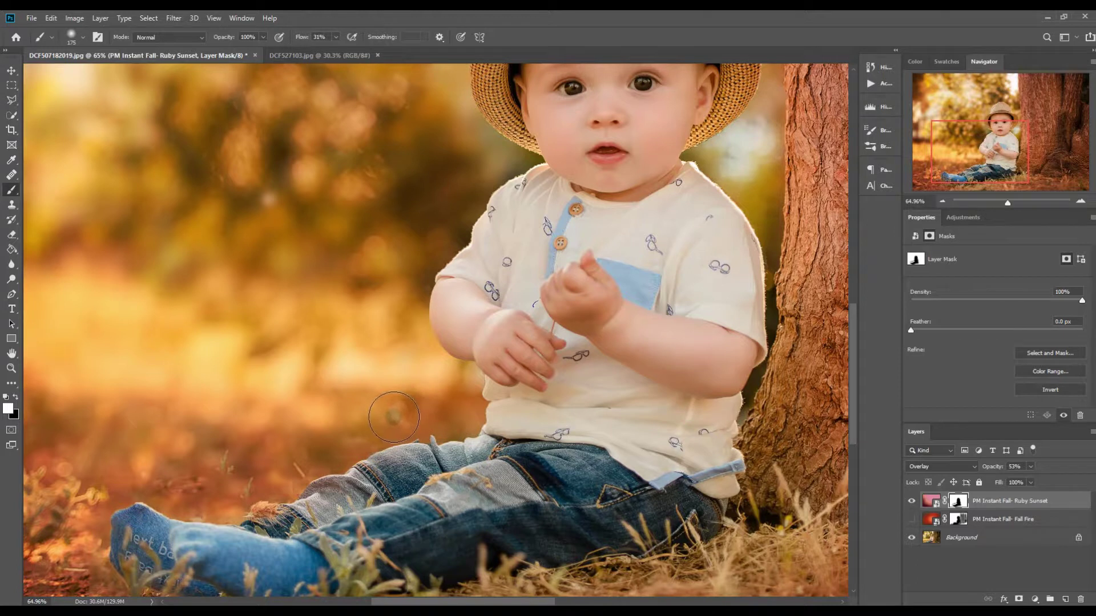
scroll(394, 417, down, 4)
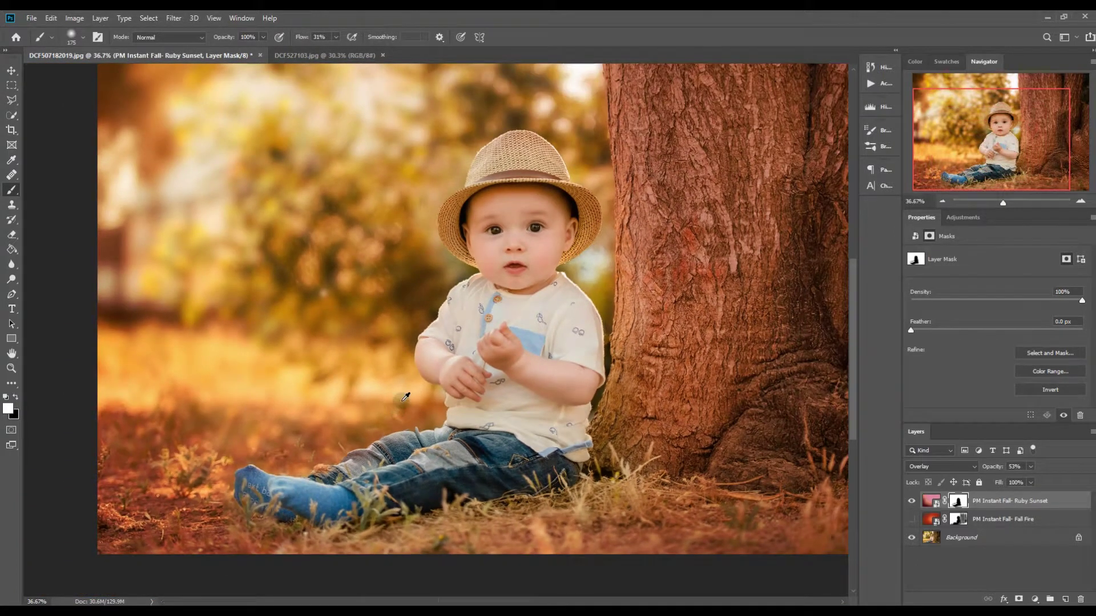
Compare the photo with and without the Ruby Sunset tint, and leave the Ruby Sunset layer hidden.
scroll(403, 399, down, 1)
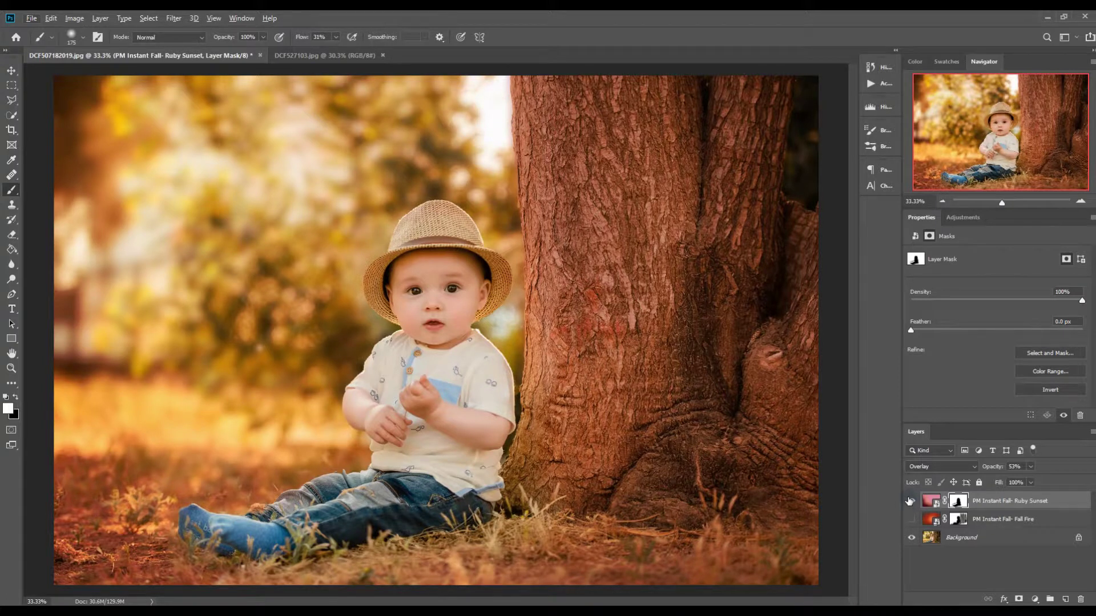
click(910, 501)
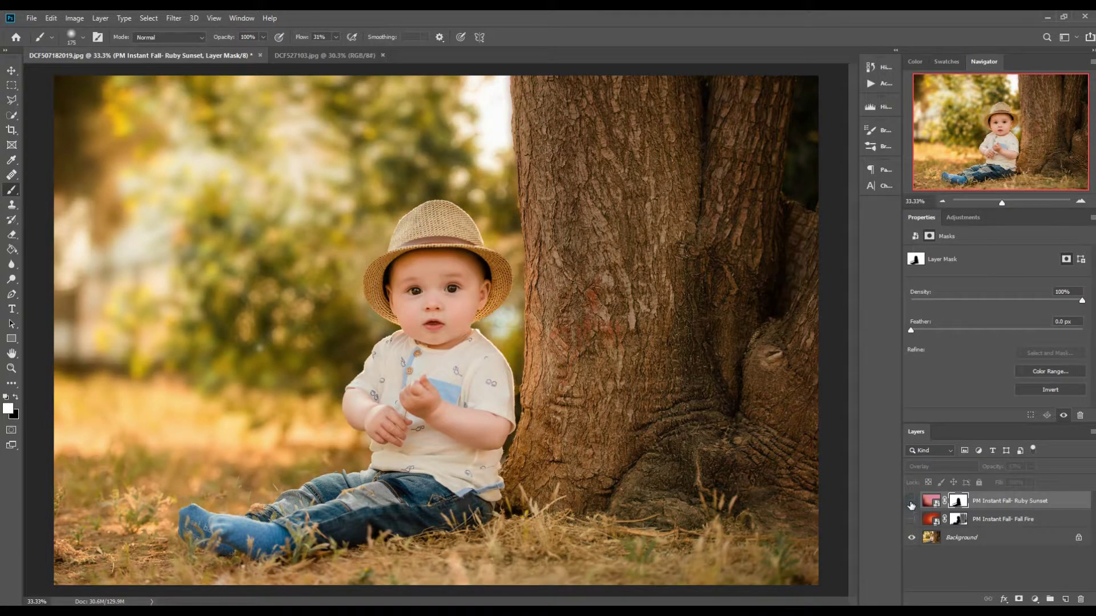
click(910, 501)
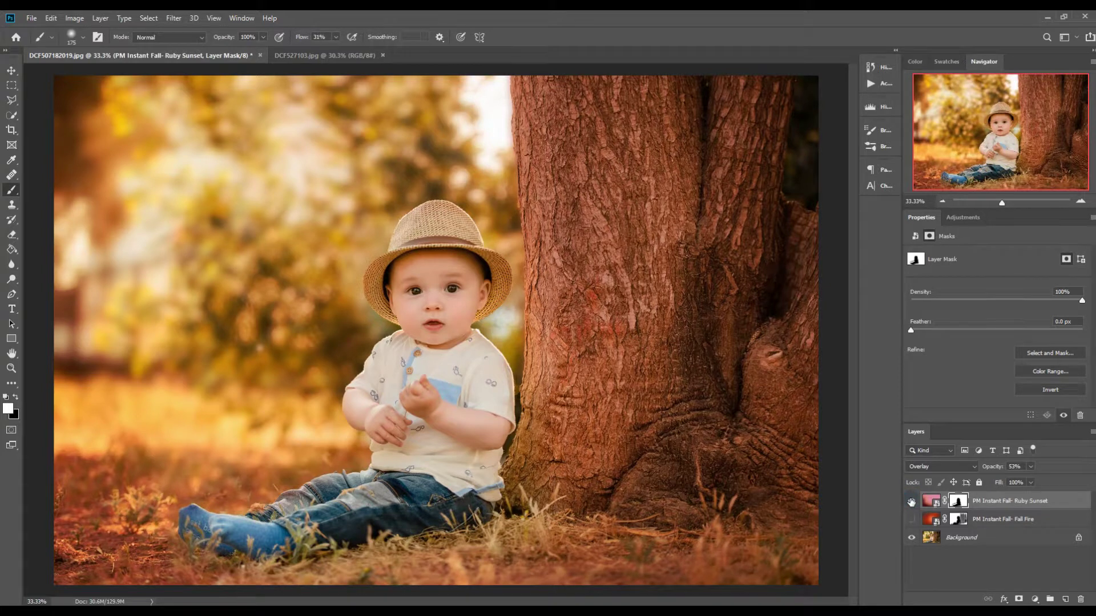
click(911, 501)
Place PM Instant Fall- Autumn Frost as an embedded layer, moved and enlarged to cover the whole photo.
click(31, 18)
click(74, 227)
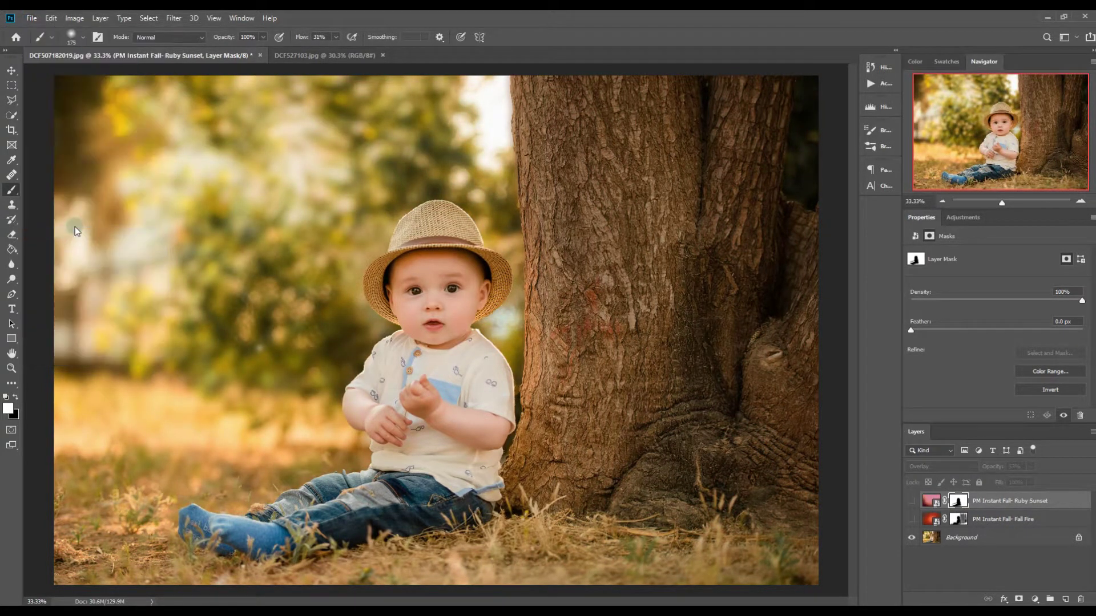
scroll(343, 249, down, 1)
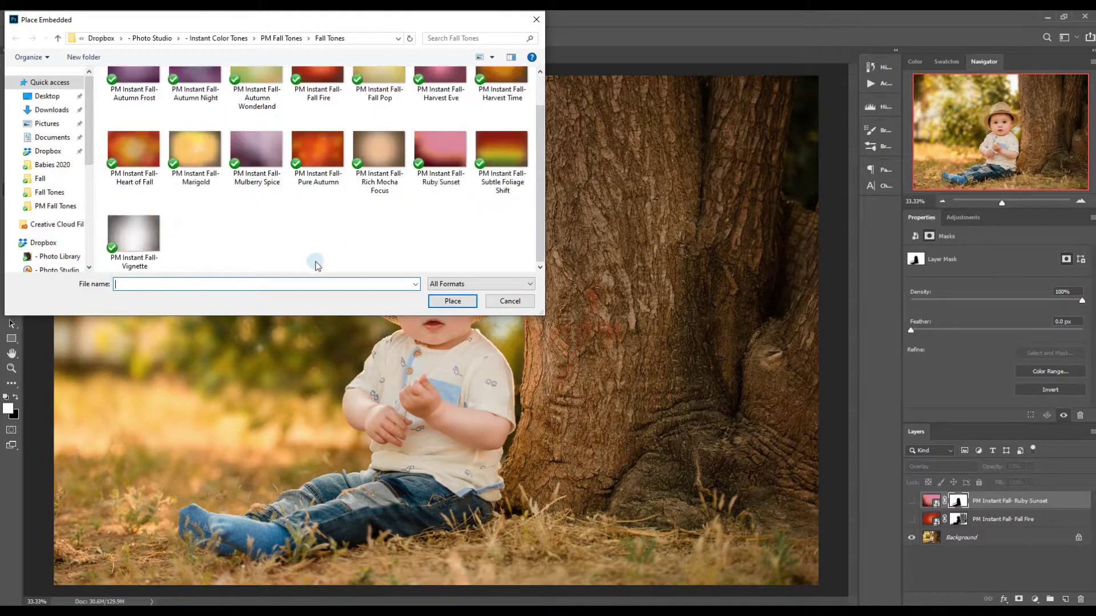
scroll(288, 228, up, 1)
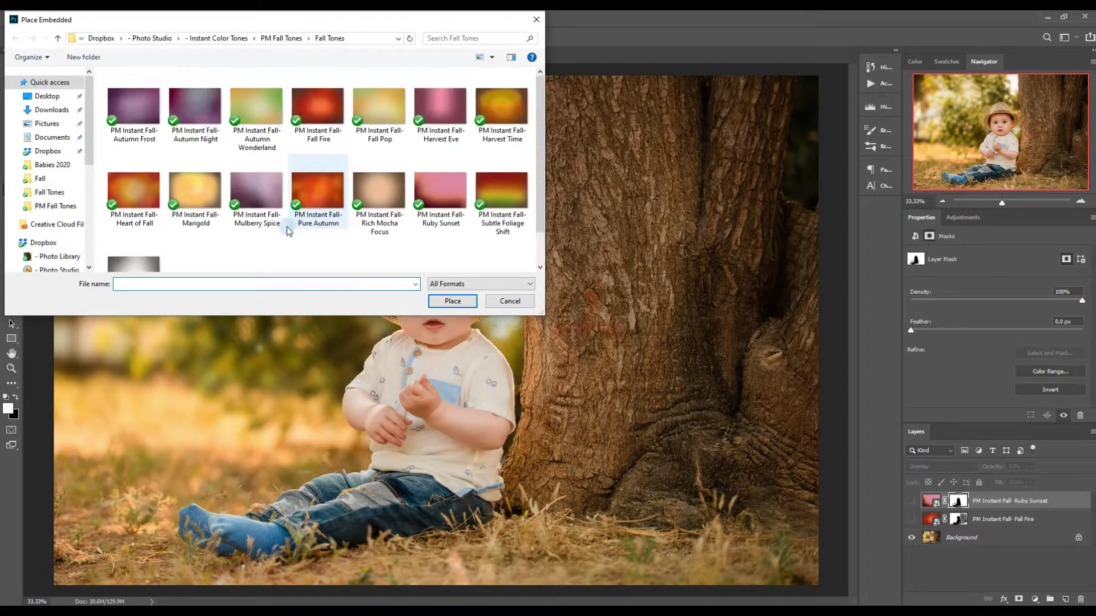
double_click(152, 102)
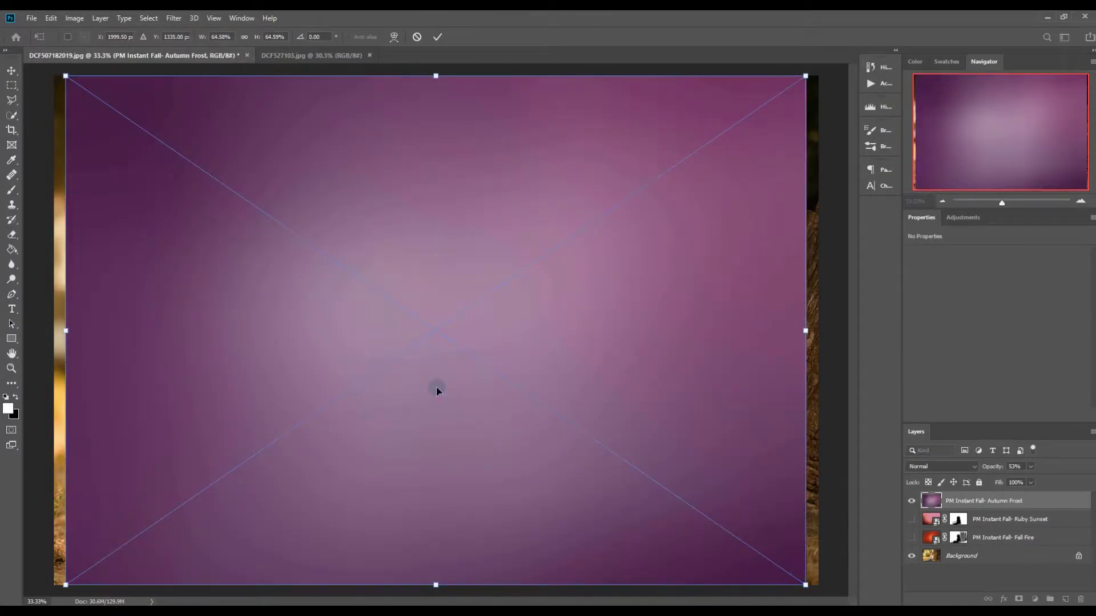
drag(436, 387, 416, 377)
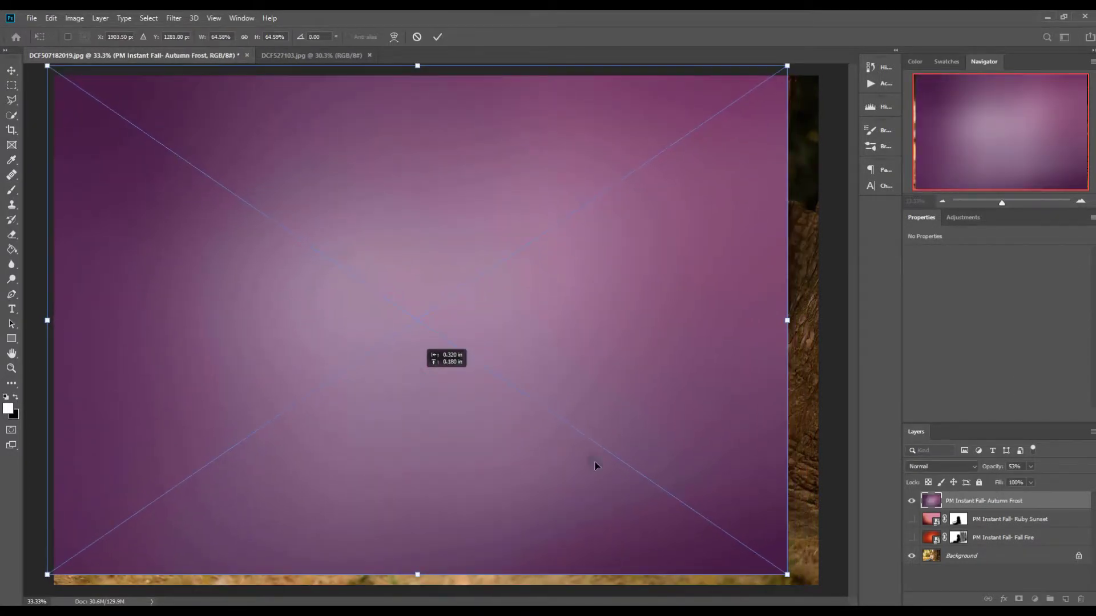
drag(788, 574, 824, 599)
click(441, 36)
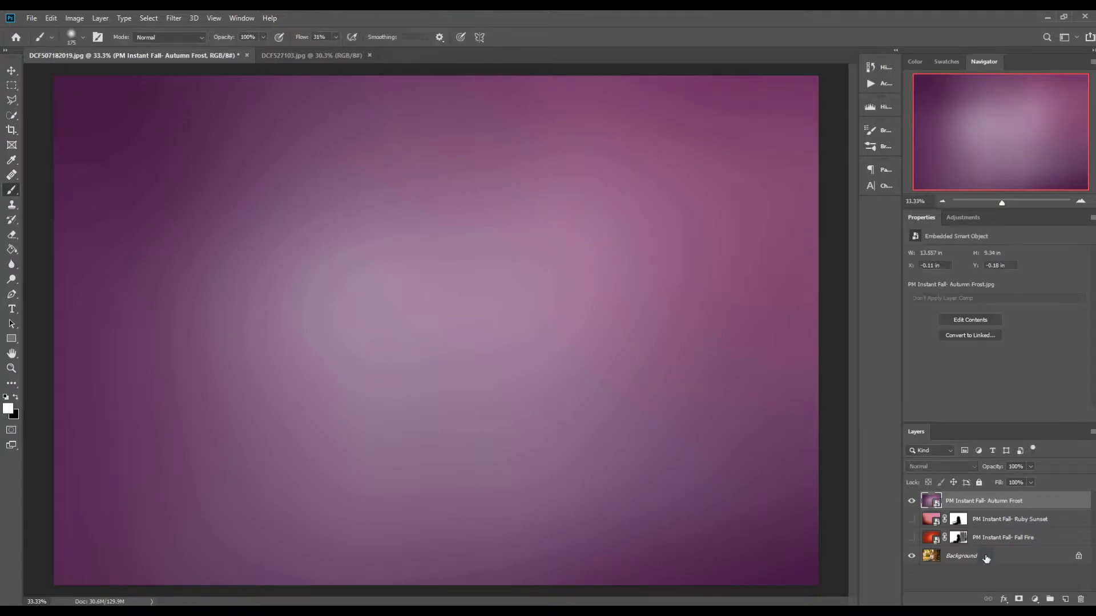
Set the Autumn Frost layer to Soft Light blend mode with 34% opacity.
click(953, 467)
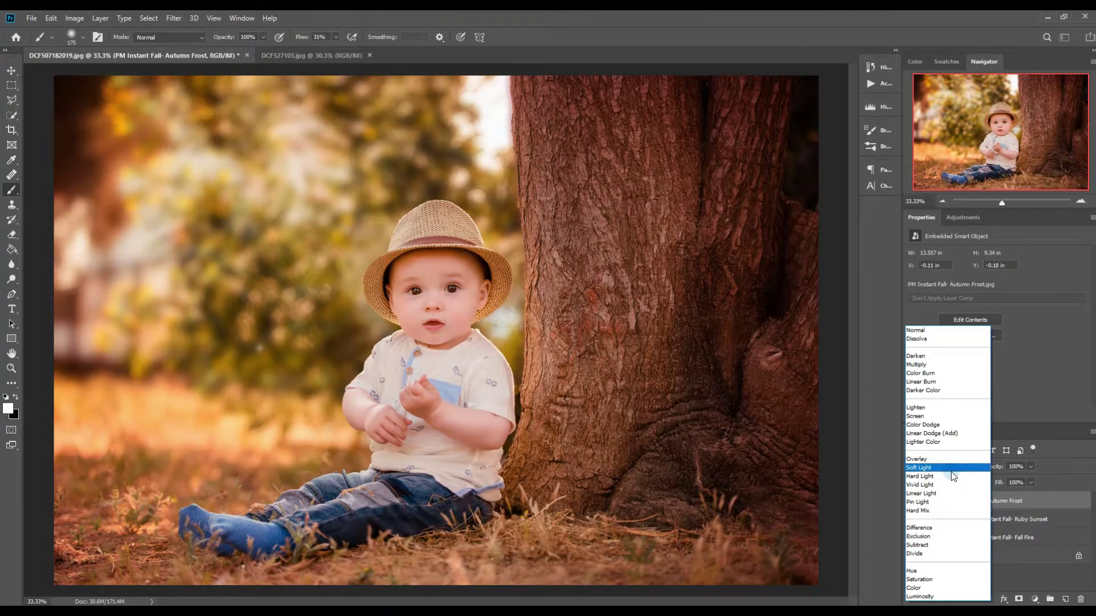
click(949, 468)
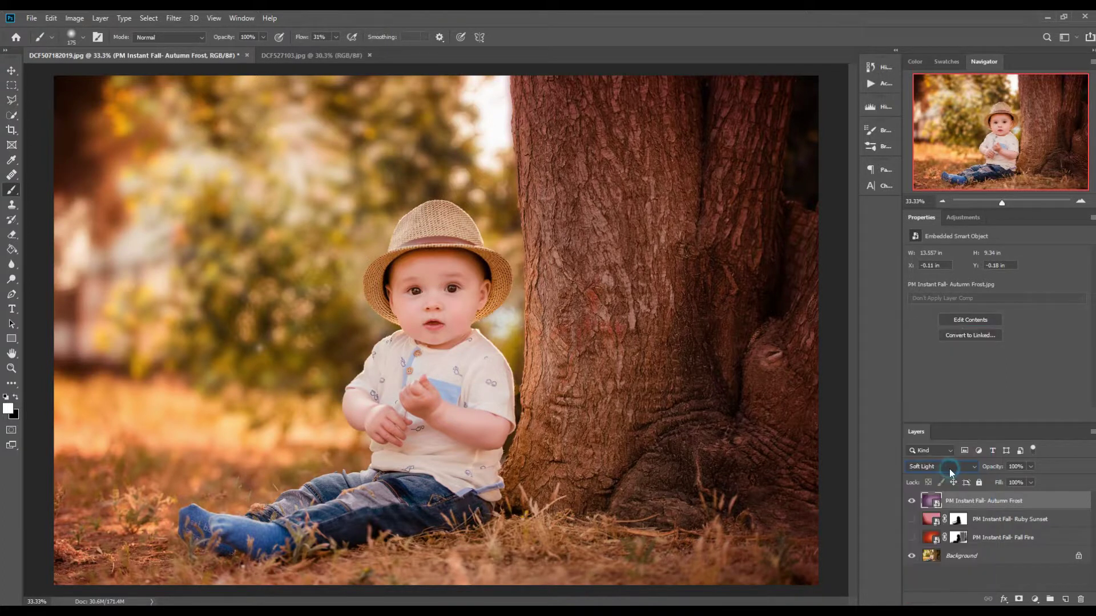
click(1031, 467)
drag(998, 478, 996, 481)
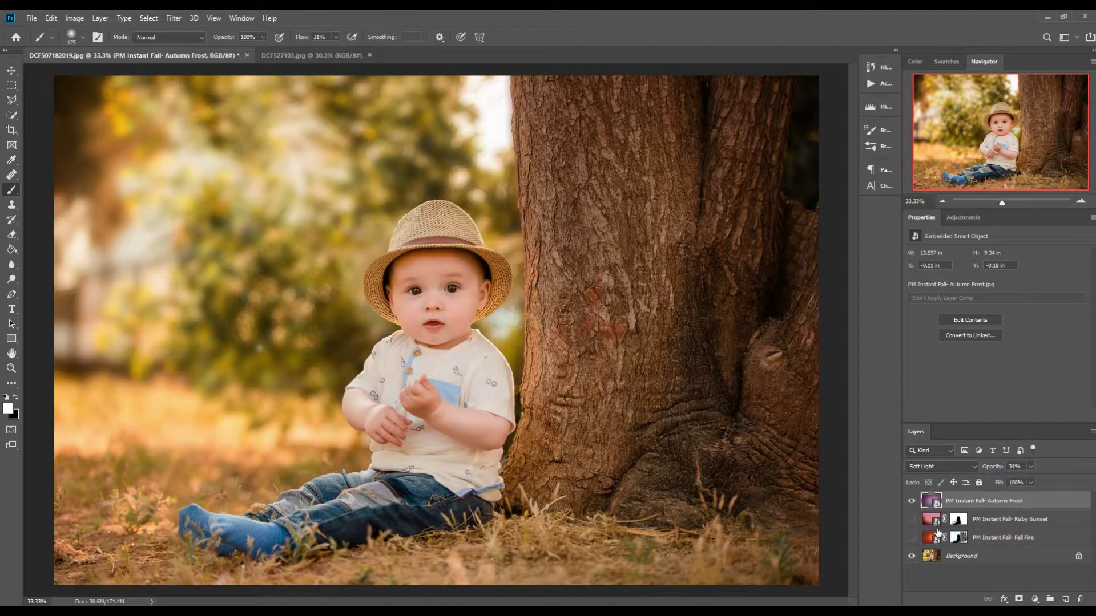
Add a layer mask to the Autumn Frost layer and paint black over the baby with a 400 px brush.
click(1019, 599)
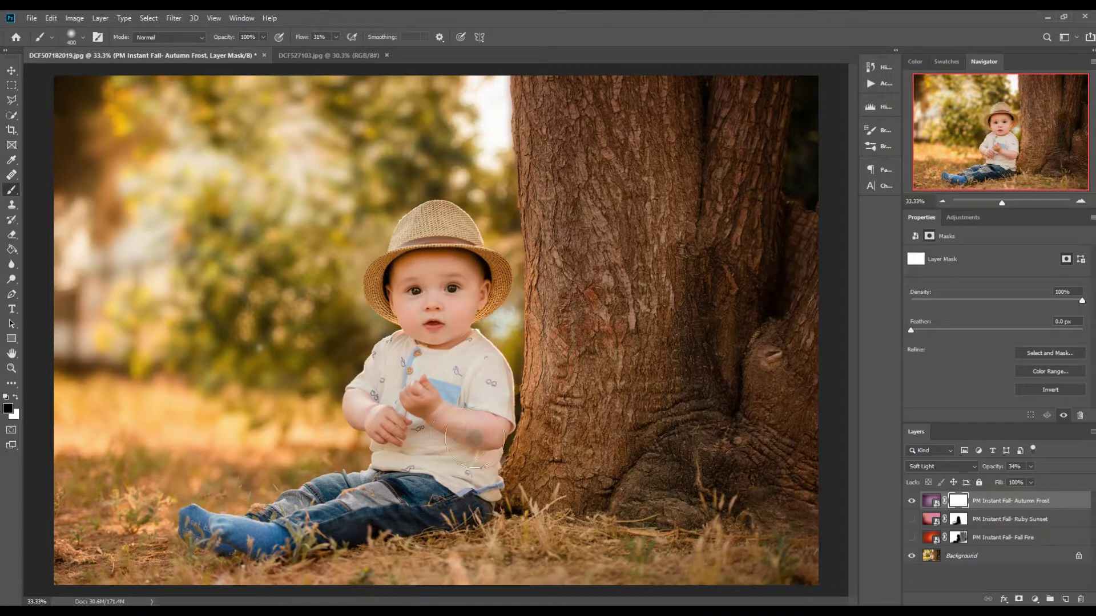
drag(374, 508, 381, 477)
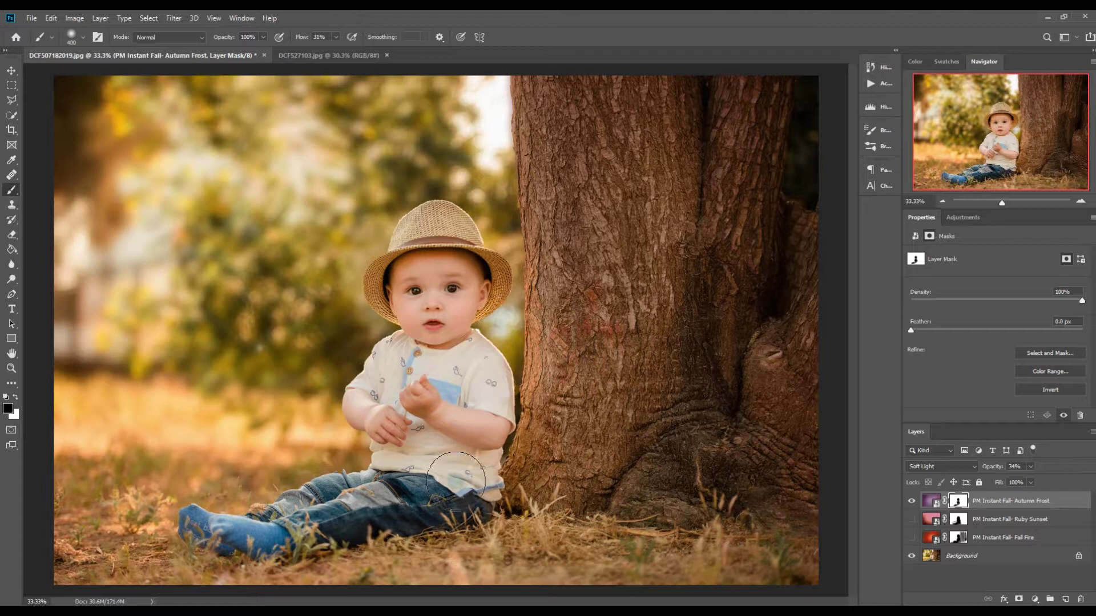
Raise the Autumn Frost opacity to 99% and paint black on its mask over the part of the trunk nearest the baby.
click(1033, 466)
mouse_move(1061, 482)
mouse_down()
mouse_move(1051, 480)
mouse_move(1066, 481)
mouse_up()
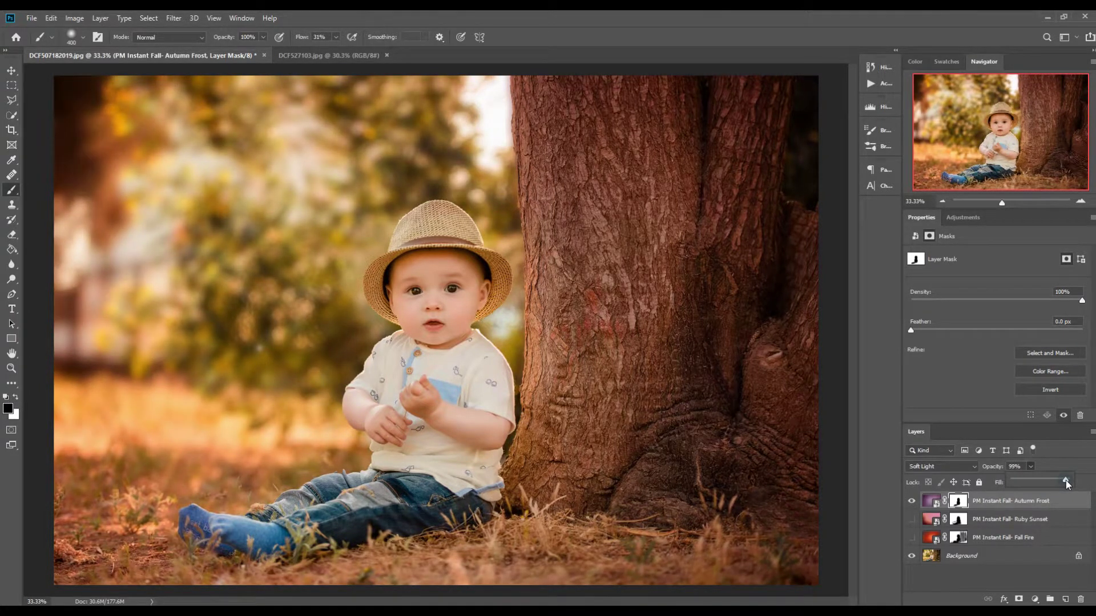
click(1056, 461)
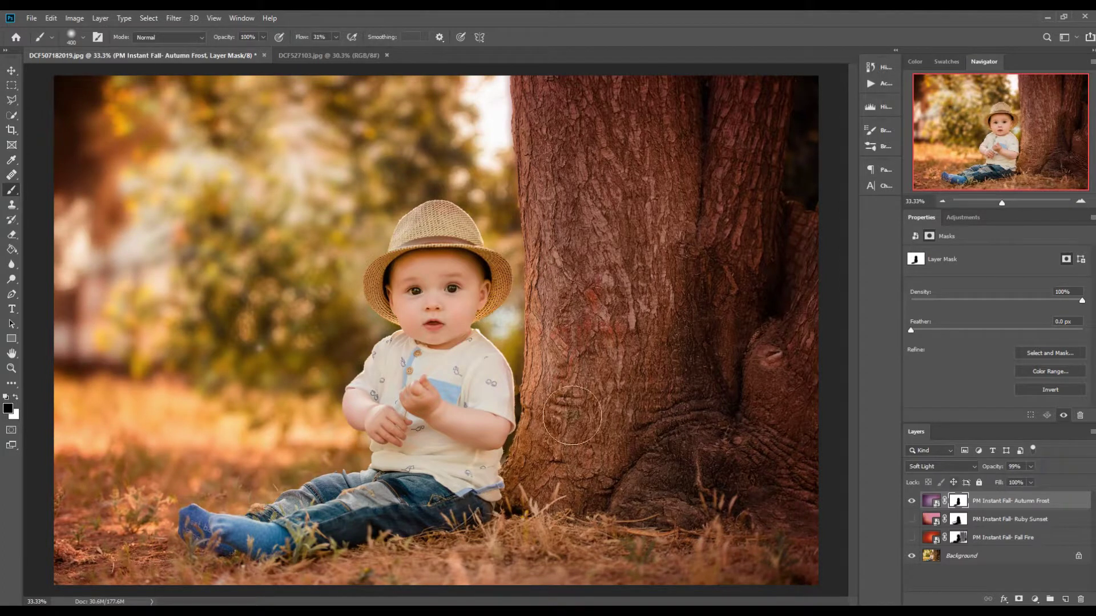
mouse_move(541, 174)
mouse_down()
mouse_move(634, 369)
mouse_move(623, 315)
mouse_move(684, 463)
mouse_move(682, 368)
mouse_move(563, 135)
mouse_move(630, 235)
mouse_move(591, 451)
mouse_move(325, 543)
mouse_move(209, 522)
mouse_up()
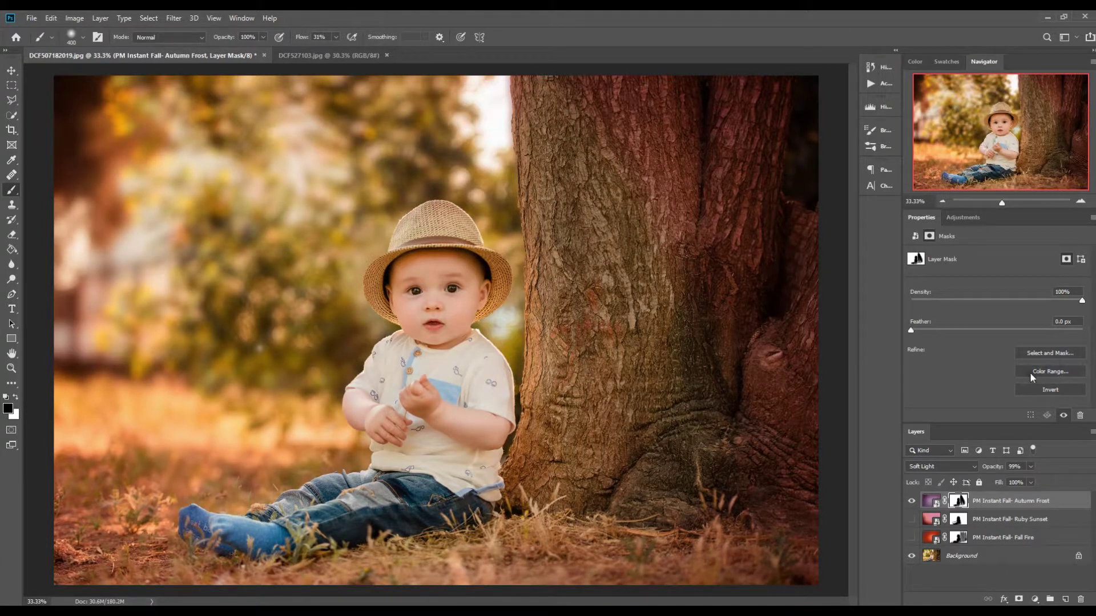
Show the Ruby Sunset layer again and reduce the Autumn Frost layer's opacity to 54%.
click(910, 519)
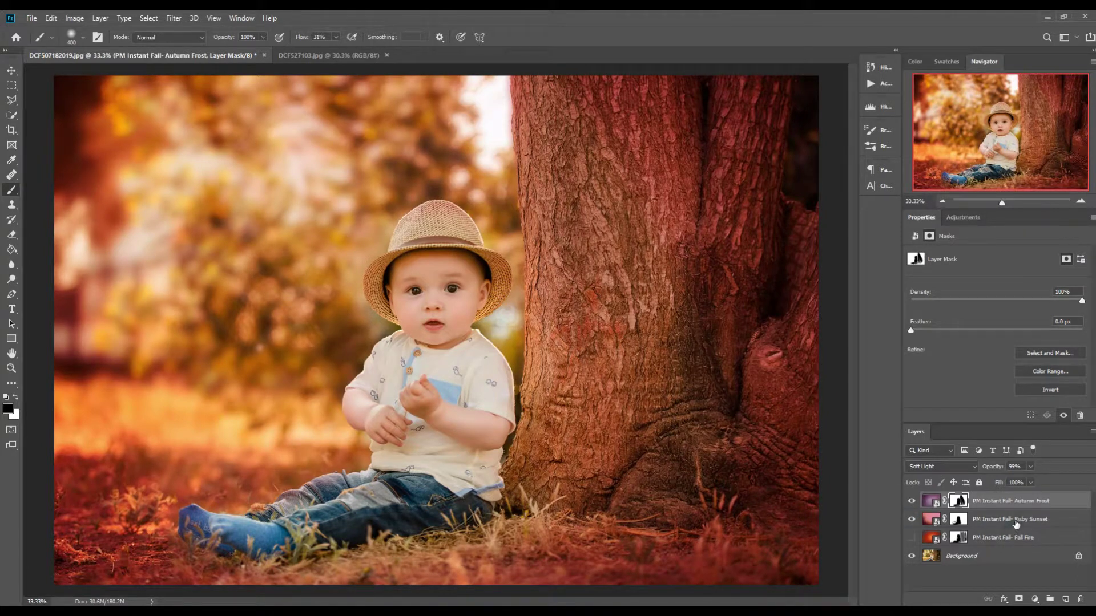
click(1031, 467)
drag(1010, 477, 1008, 477)
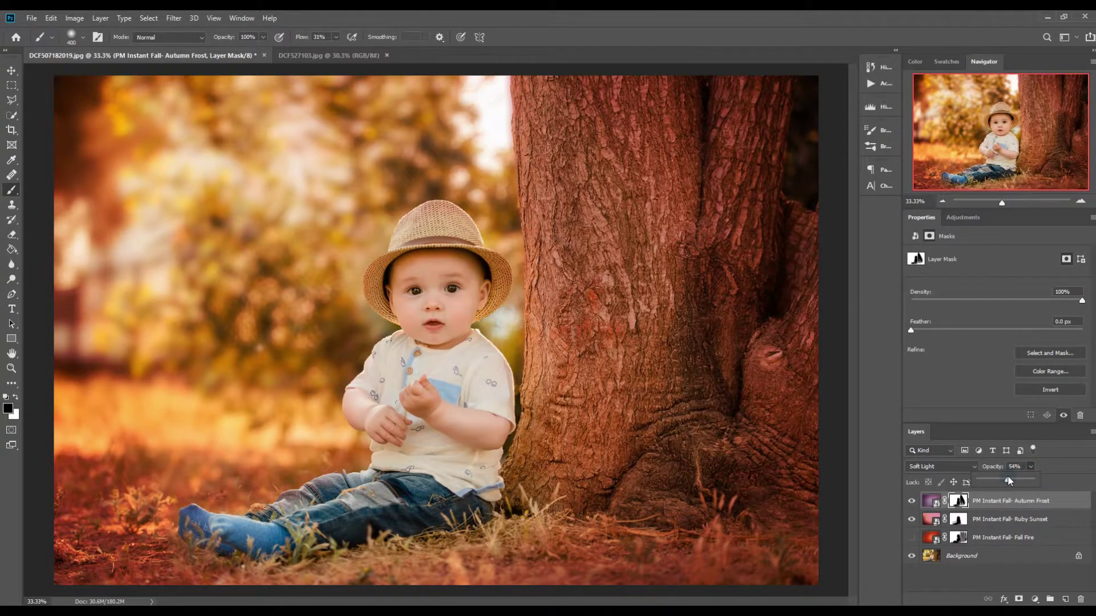
Set the Ruby Sunset layer's opacity to 30% and compare the tinted photo with the Background alone.
click(1007, 524)
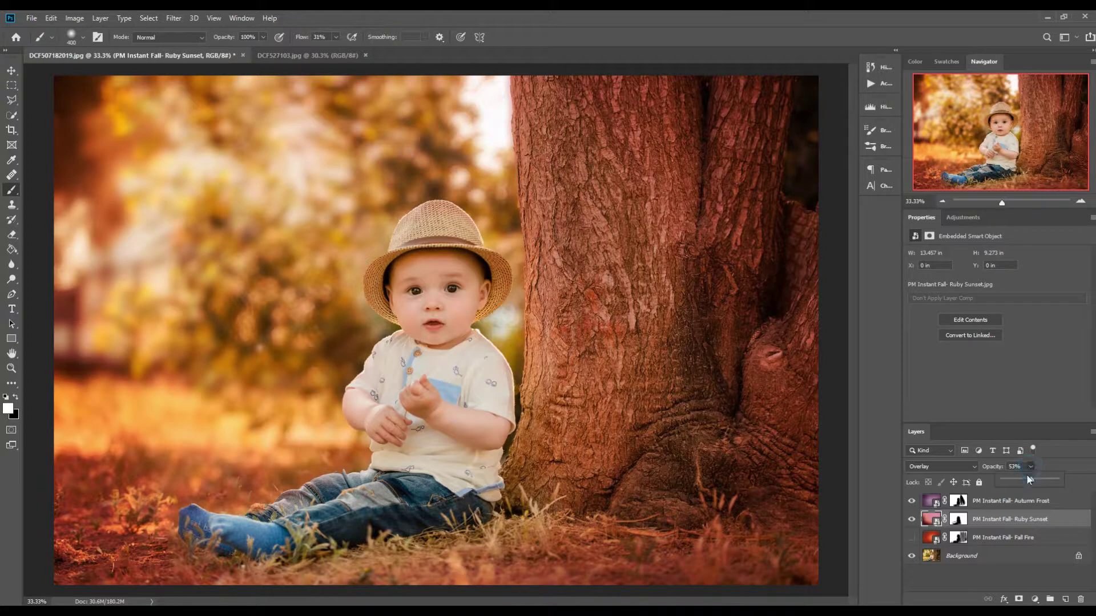
drag(1008, 481, 1007, 483)
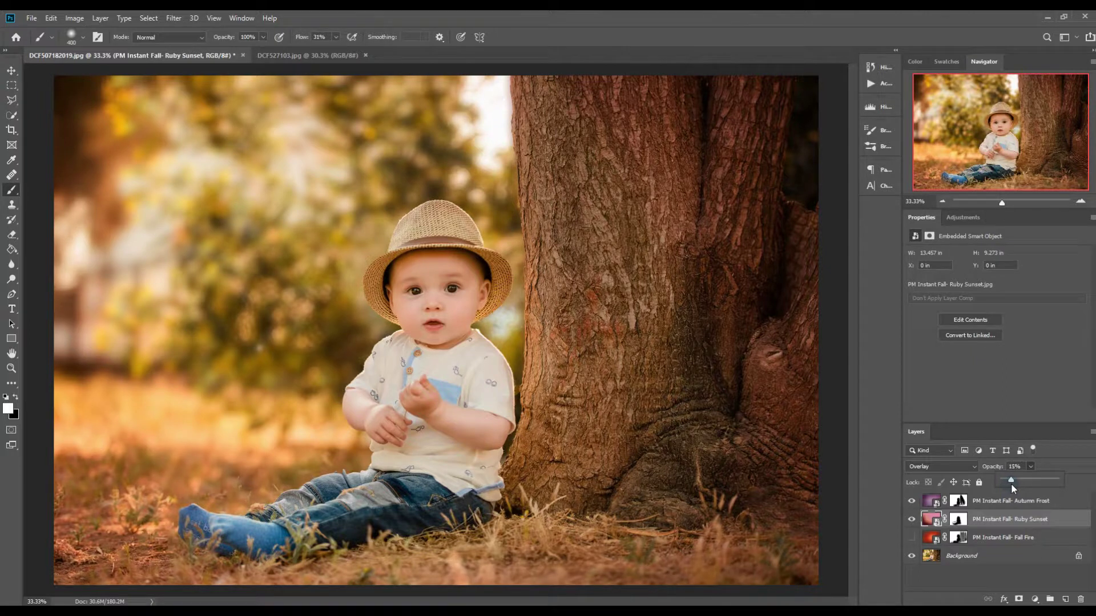
drag(1018, 484, 1018, 484)
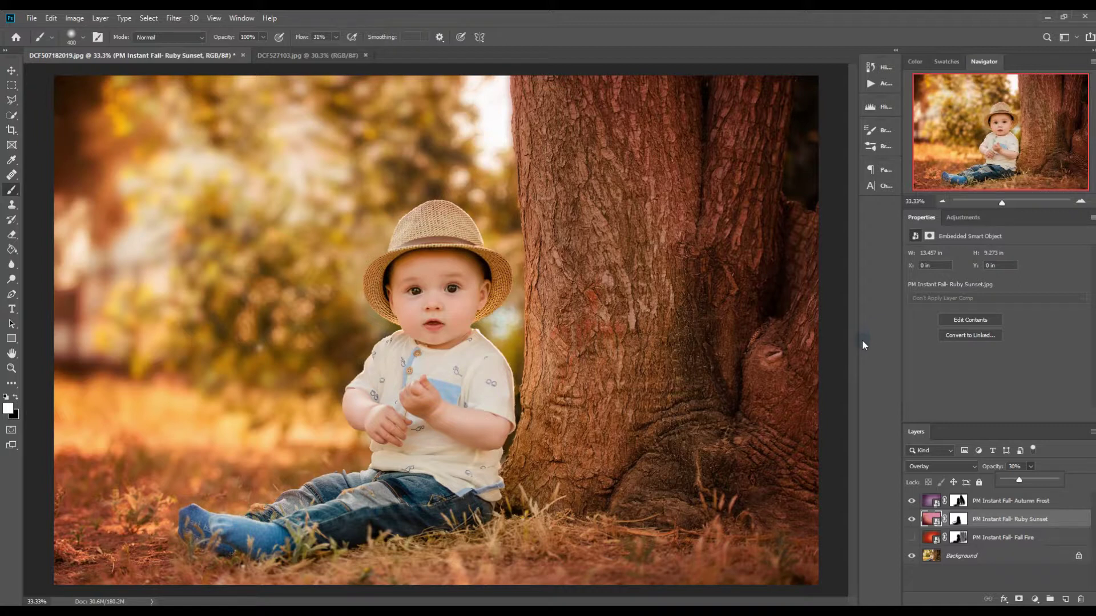
click(839, 366)
alt+click(912, 557)
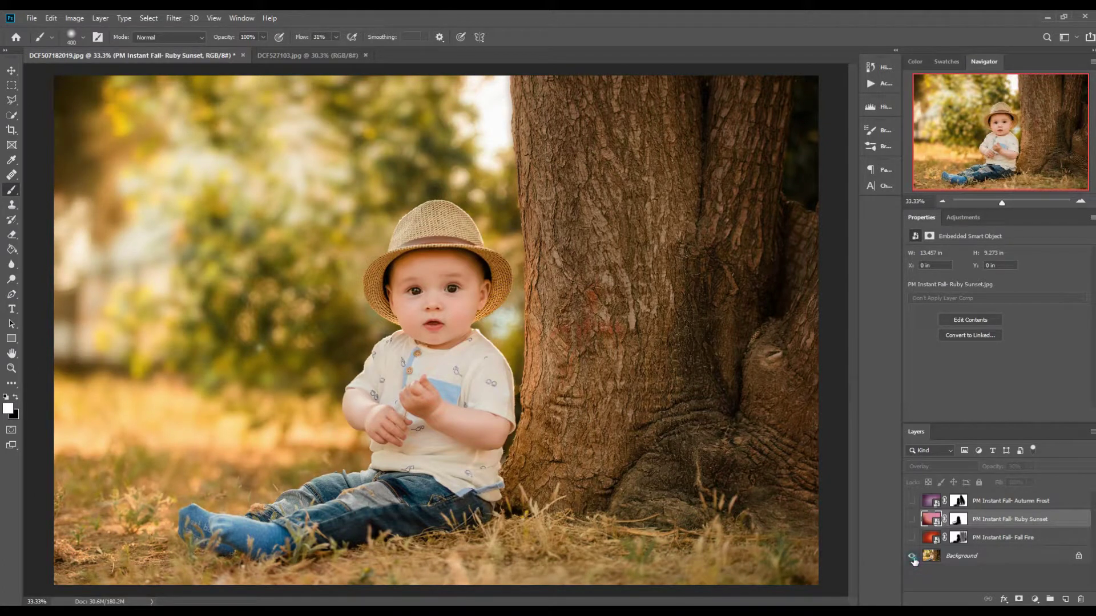
alt+click(912, 557)
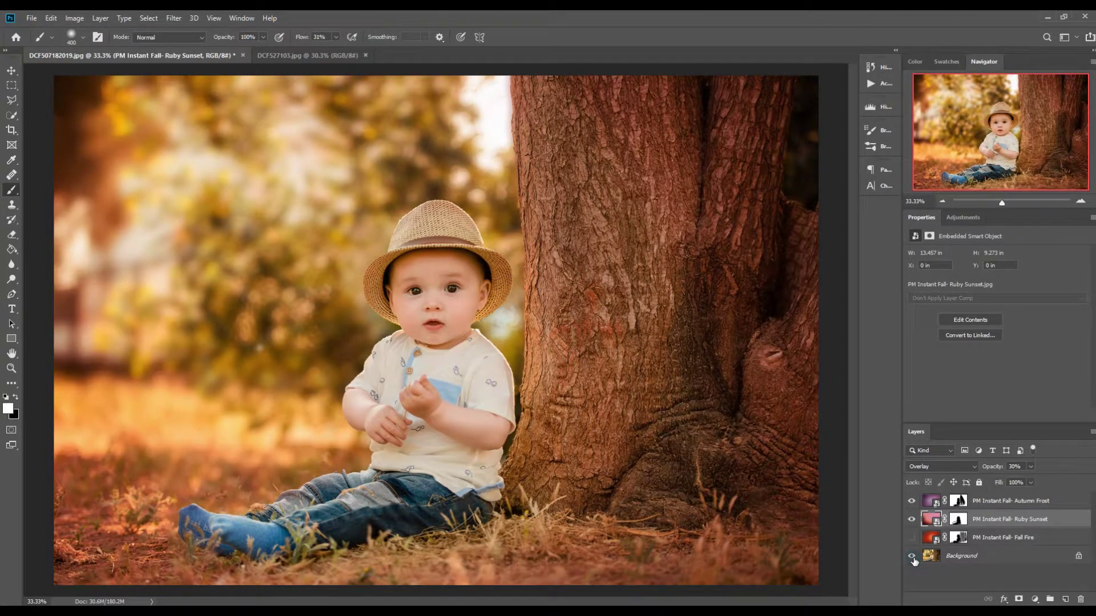
Switch to DCF527103.jpg and place PM Instant Fall- Harvest Time as an embedded layer, enlarged to cover the whole photo.
click(318, 55)
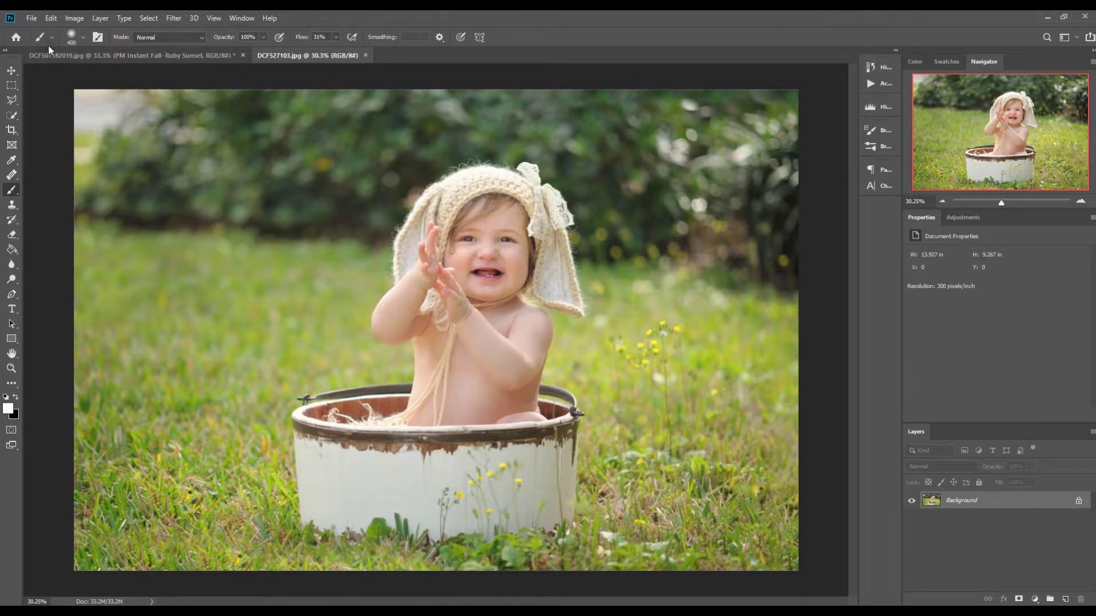
click(28, 18)
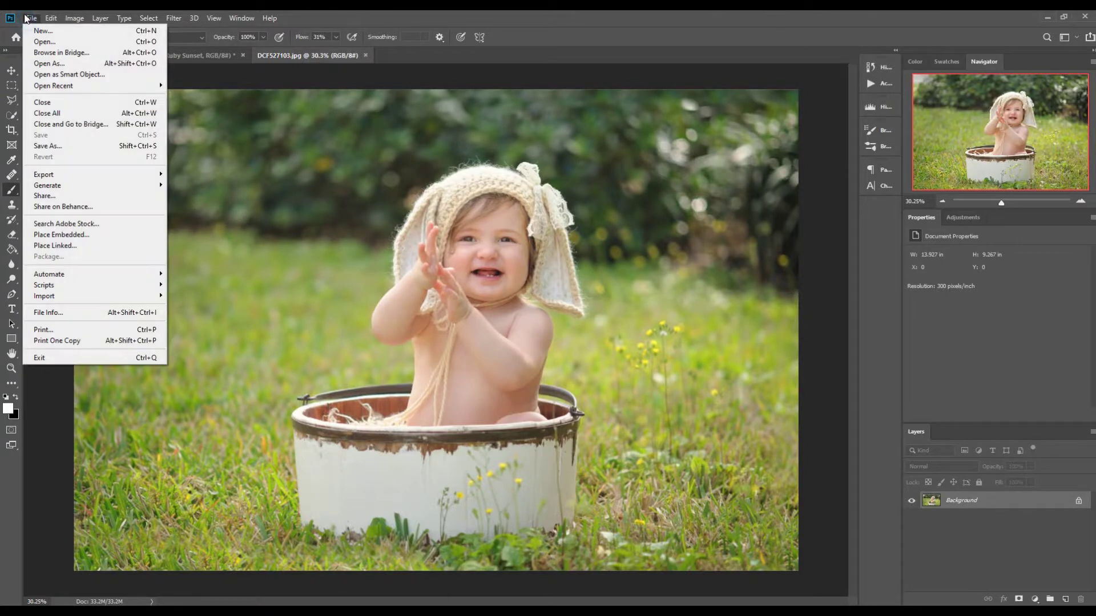
click(84, 234)
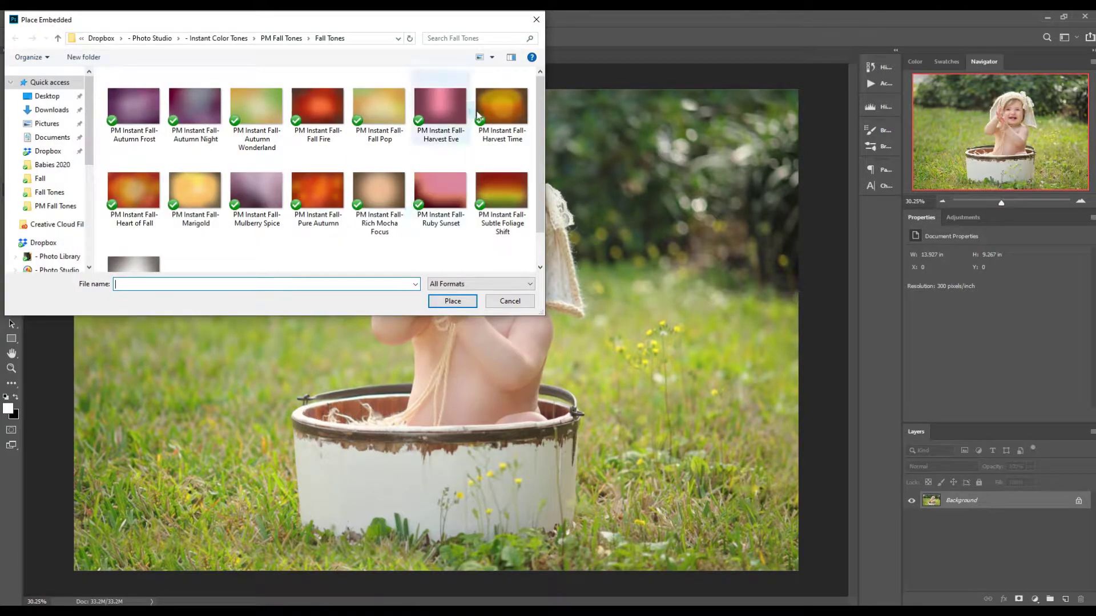
click(505, 111)
double_click(505, 110)
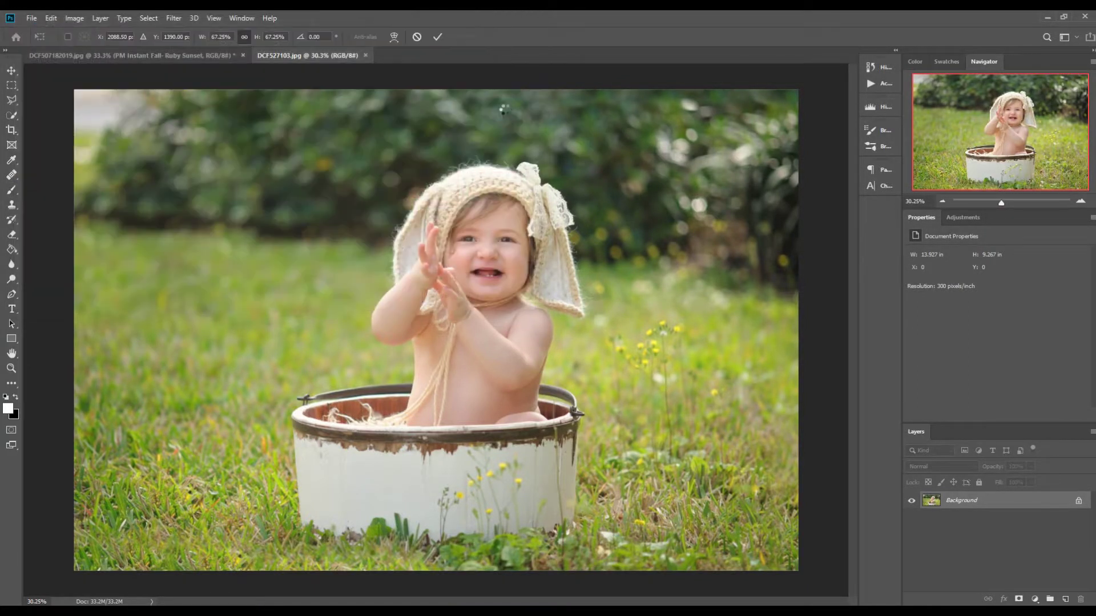
drag(504, 306, 494, 303)
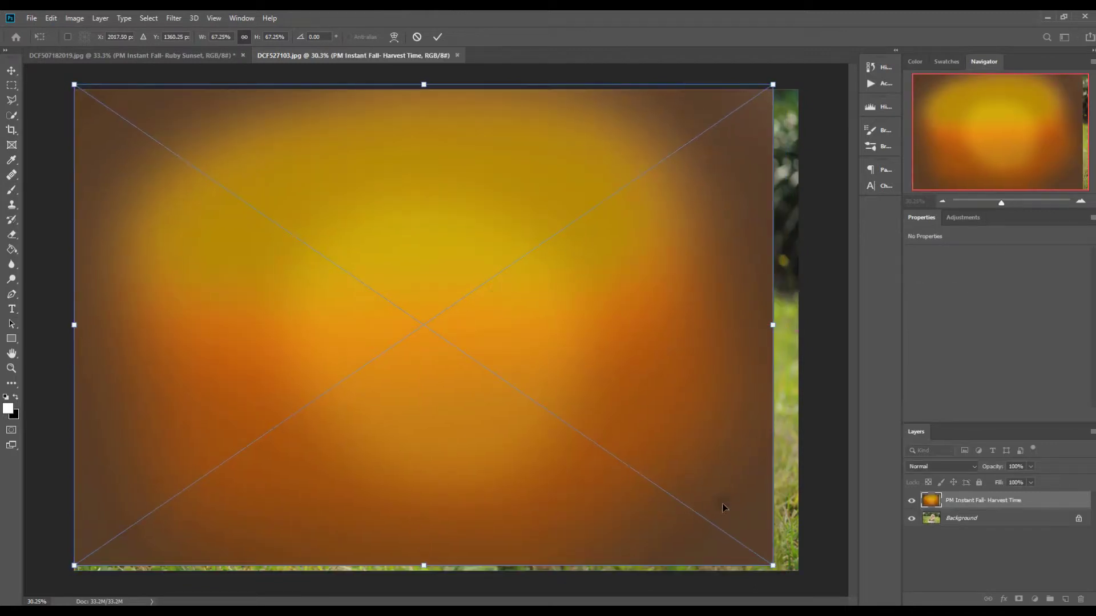
drag(768, 565, 784, 570)
click(437, 38)
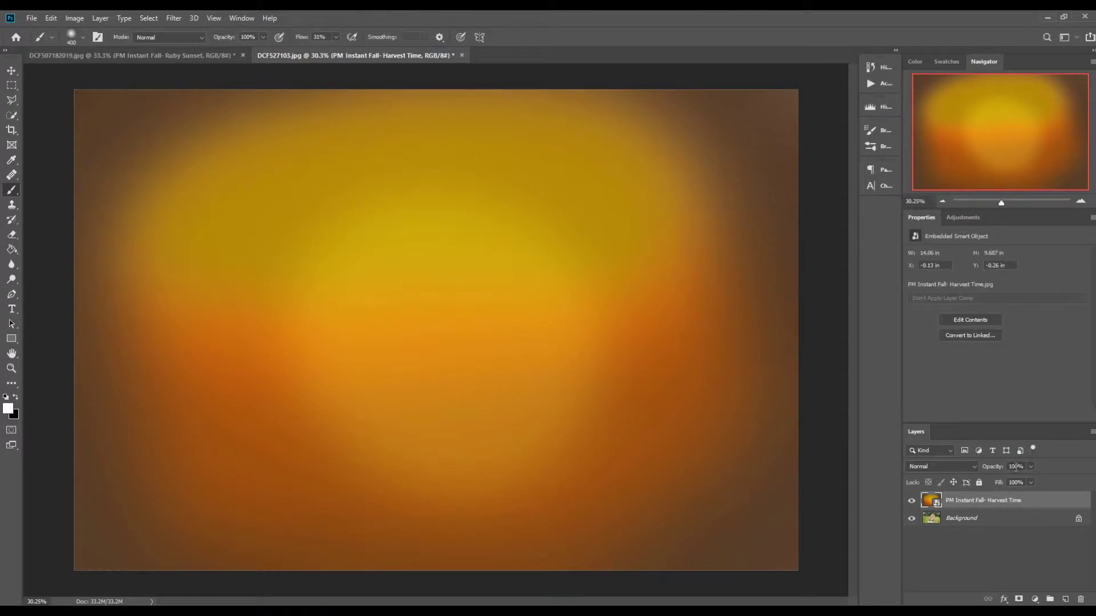
Set the Harvest Time layer to Linear Light blend mode with 43% opacity.
click(954, 468)
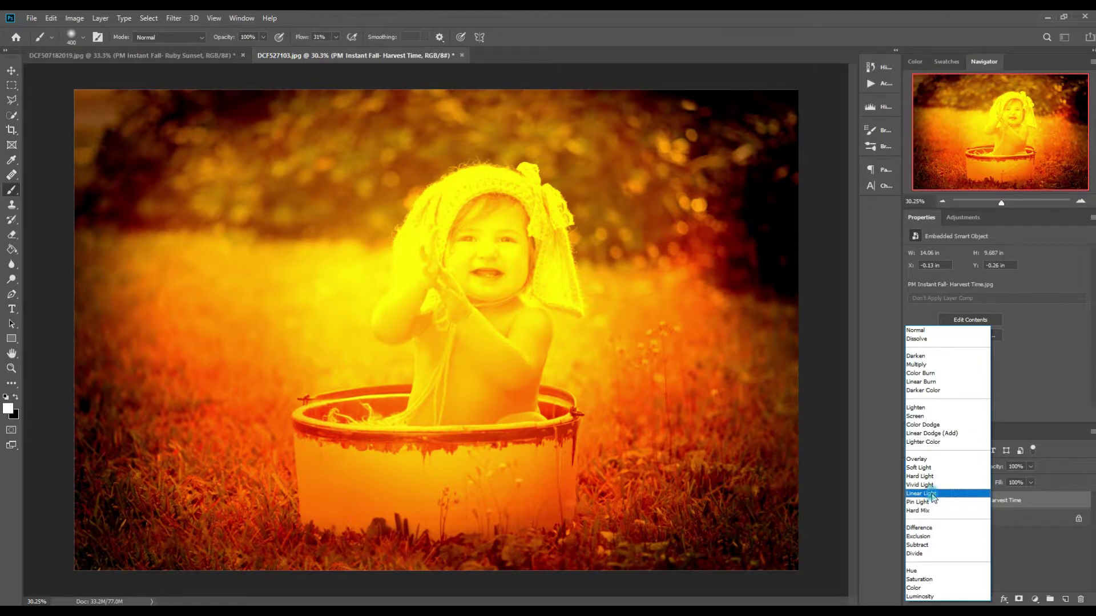
click(932, 494)
click(1031, 466)
drag(987, 477, 1002, 480)
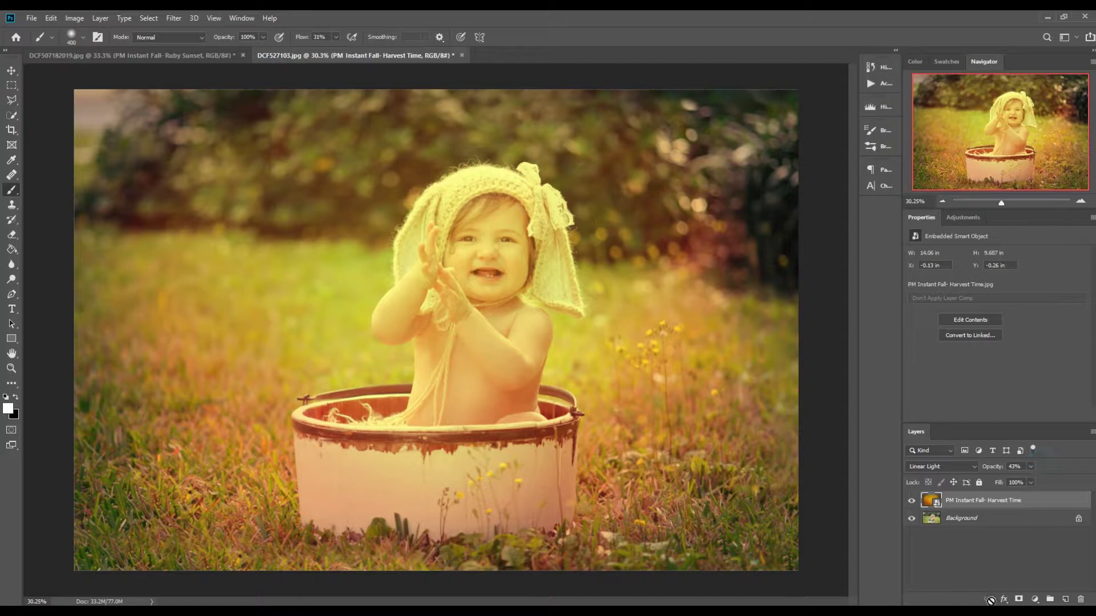
Add a layer mask to the Harvest Time layer and paint black over the baby's face, hat, arms and body to clear the tint.
click(1019, 599)
key(x)
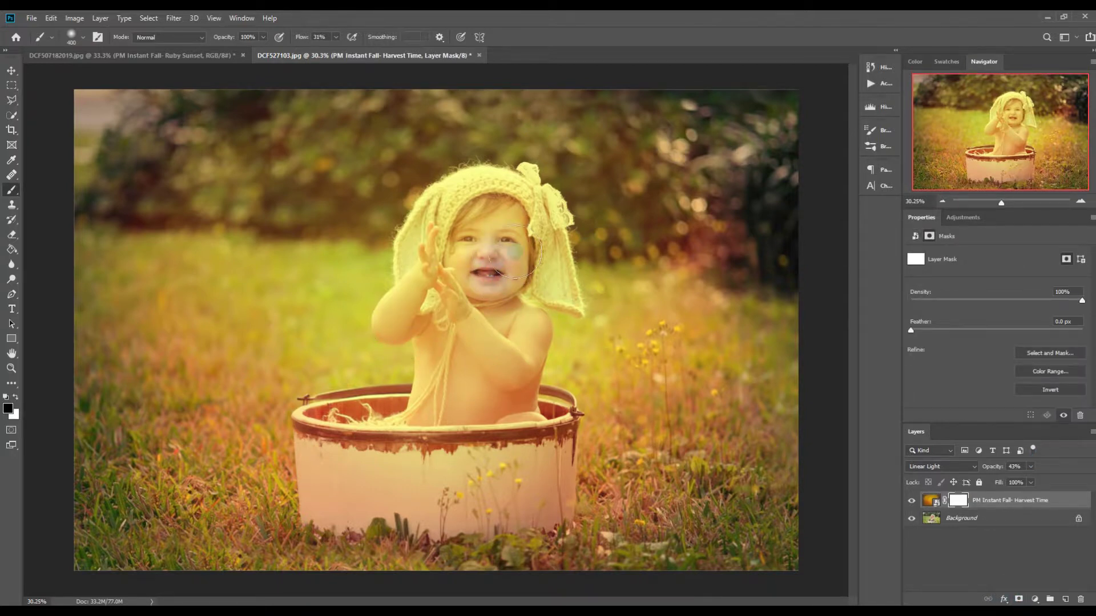
mouse_move(492, 212)
mouse_down()
mouse_move(458, 203)
mouse_move(434, 241)
mouse_up()
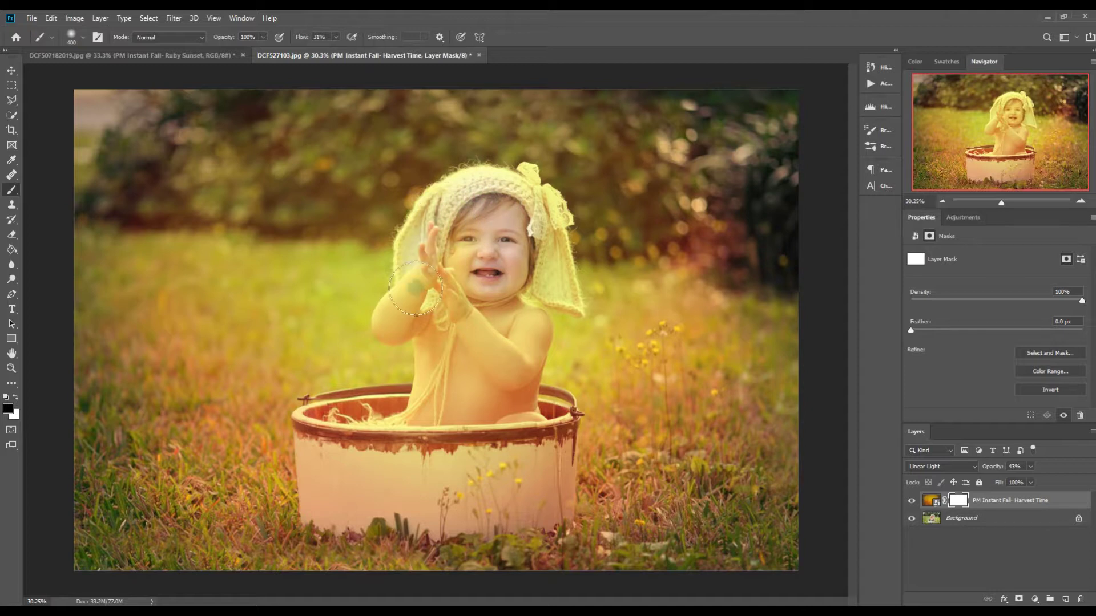
mouse_move(405, 321)
mouse_down()
mouse_move(457, 303)
mouse_move(456, 362)
mouse_move(459, 337)
mouse_move(489, 336)
mouse_move(511, 359)
mouse_move(507, 399)
mouse_up()
mouse_move(512, 253)
mouse_down()
mouse_move(562, 301)
mouse_move(529, 201)
mouse_move(437, 209)
mouse_move(425, 241)
mouse_up()
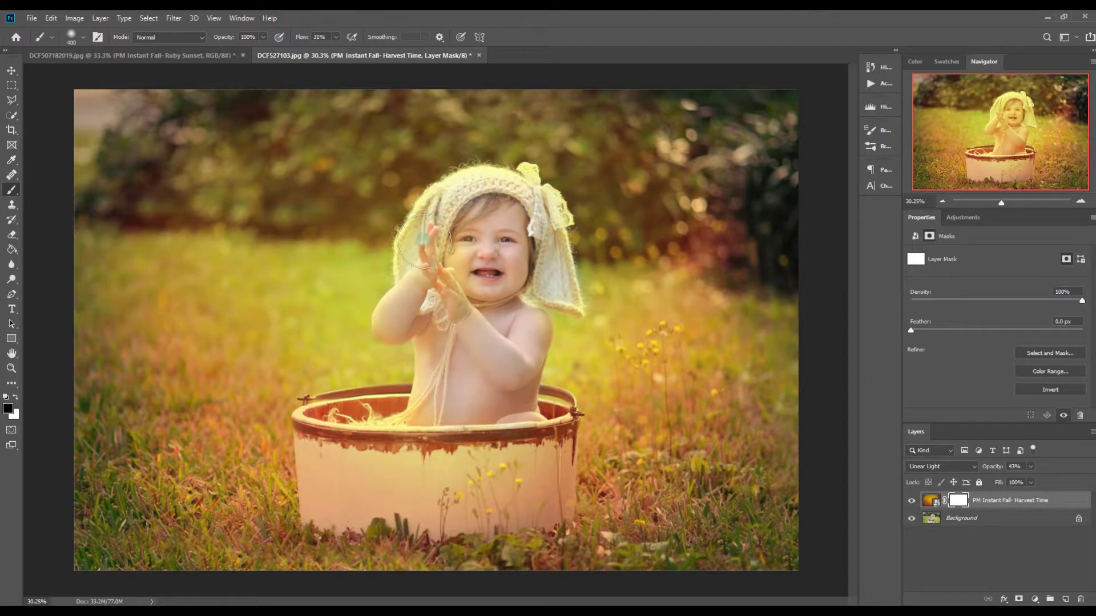
mouse_move(426, 397)
mouse_down()
mouse_move(337, 434)
mouse_move(373, 444)
mouse_move(321, 427)
mouse_move(329, 511)
mouse_move(455, 519)
mouse_move(460, 475)
mouse_move(372, 472)
mouse_move(538, 483)
mouse_move(497, 463)
mouse_move(547, 444)
mouse_move(550, 463)
mouse_move(537, 502)
mouse_move(492, 478)
mouse_move(356, 458)
mouse_move(326, 434)
mouse_move(338, 431)
mouse_move(317, 429)
mouse_move(311, 408)
mouse_move(307, 426)
mouse_move(333, 426)
mouse_move(319, 417)
mouse_move(412, 403)
mouse_move(371, 429)
mouse_move(562, 416)
mouse_up()
Mask the tint off the bucket, hat ears and arm edges with a smaller 200 px brush.
key(bracketleft)
key(bracketleft)
key(bracketleft)
mouse_move(556, 467)
mouse_down()
mouse_move(539, 516)
mouse_move(500, 525)
mouse_move(341, 521)
mouse_move(322, 509)
mouse_move(329, 502)
mouse_move(310, 509)
mouse_move(323, 487)
mouse_move(318, 449)
mouse_up()
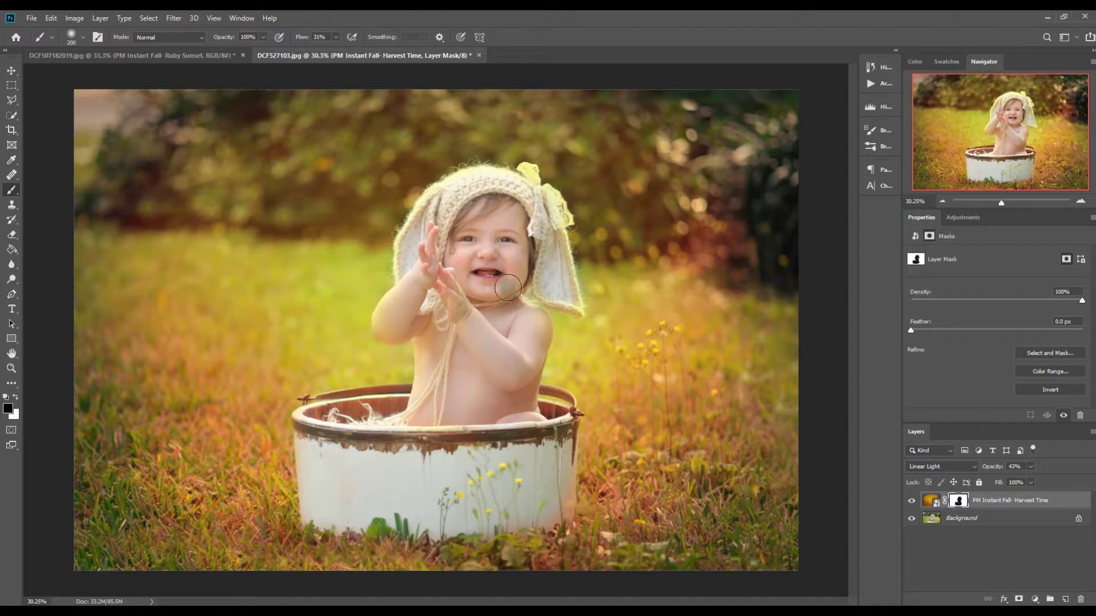
mouse_move(381, 338)
mouse_down()
mouse_move(414, 305)
mouse_move(399, 296)
mouse_move(390, 324)
mouse_move(400, 335)
mouse_move(398, 321)
mouse_move(428, 279)
mouse_move(391, 323)
mouse_move(455, 229)
mouse_move(431, 266)
mouse_move(396, 273)
mouse_move(420, 219)
mouse_move(467, 191)
mouse_move(456, 221)
mouse_move(494, 212)
mouse_move(519, 229)
mouse_move(530, 220)
mouse_move(528, 181)
mouse_move(535, 197)
mouse_move(529, 177)
mouse_move(559, 214)
mouse_move(552, 205)
mouse_move(581, 310)
mouse_move(555, 298)
mouse_up()
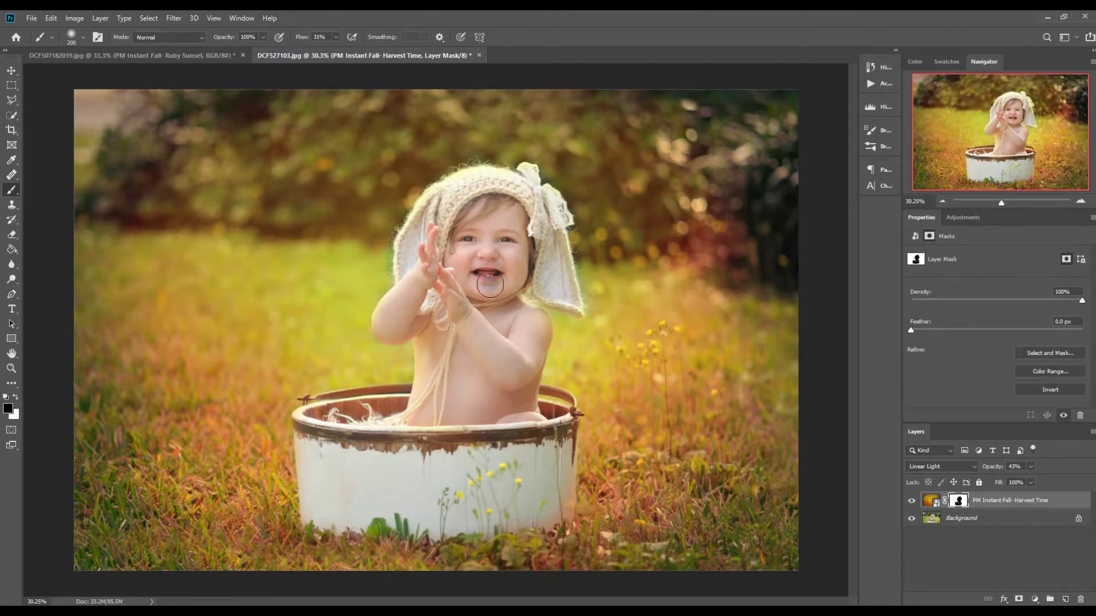
mouse_move(388, 325)
mouse_down()
mouse_move(396, 314)
mouse_move(411, 336)
mouse_up()
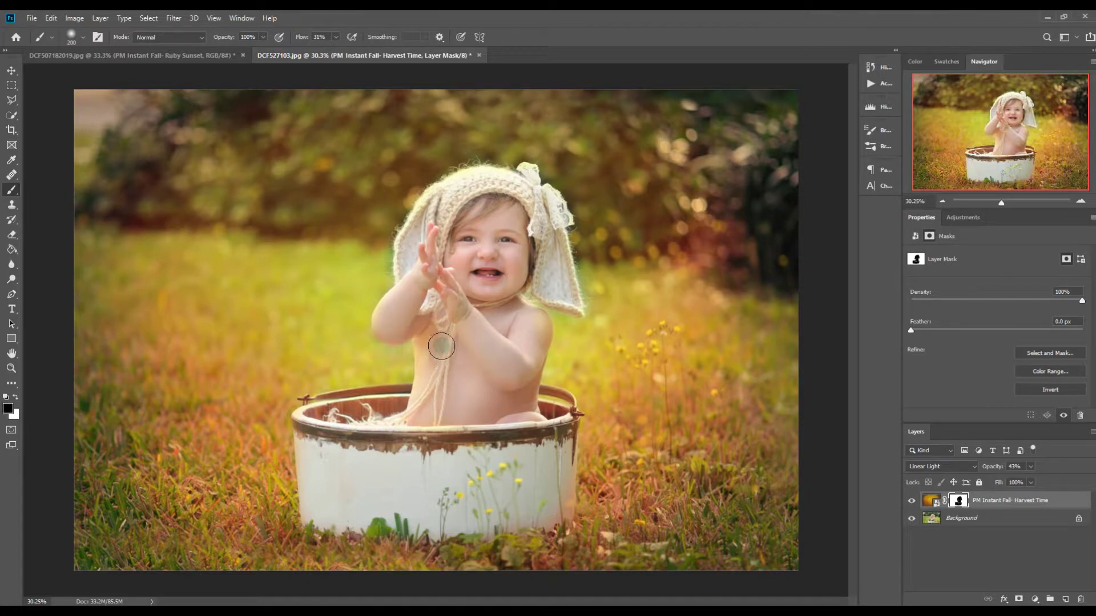
Paint the tint back in white around the baby's raised arm and compare the photo with the Harvest Time layer hidden and shown.
key(x)
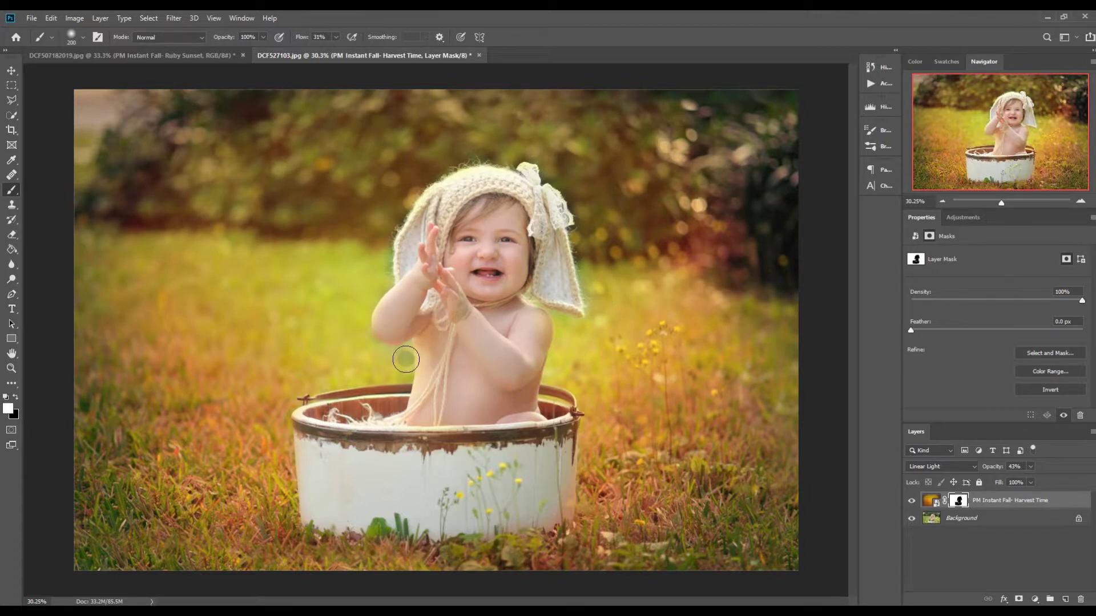
mouse_move(367, 347)
mouse_down()
mouse_move(353, 305)
mouse_move(383, 251)
mouse_up()
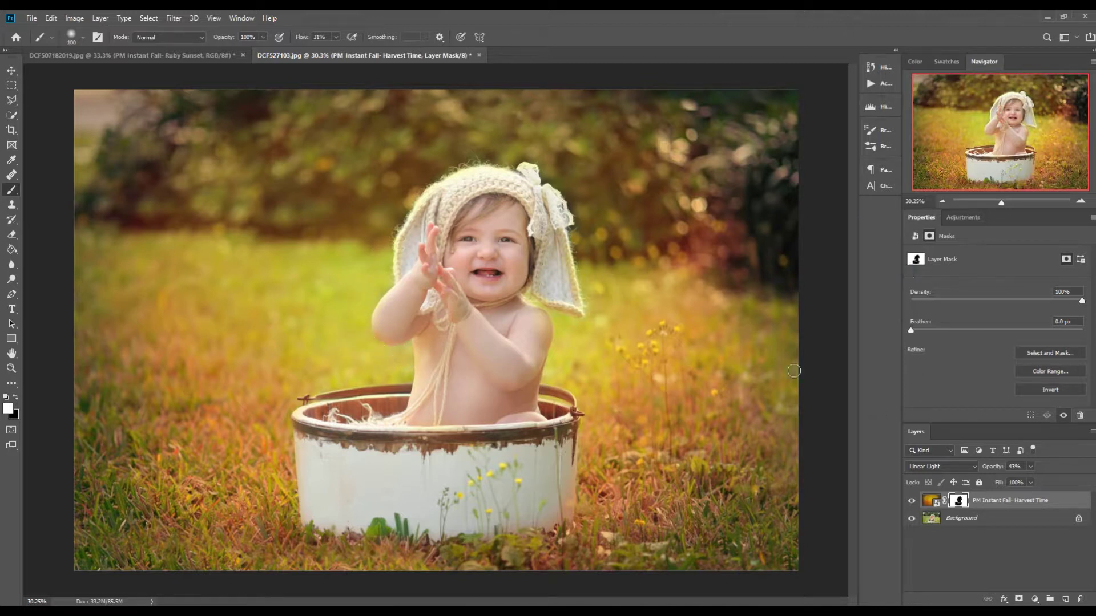
click(910, 502)
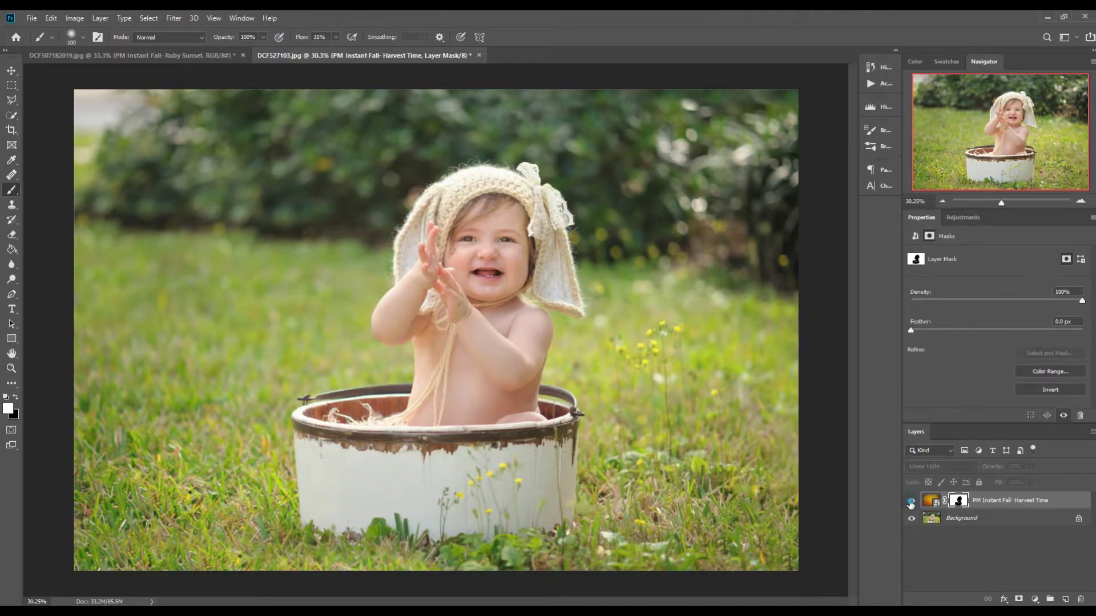
click(911, 502)
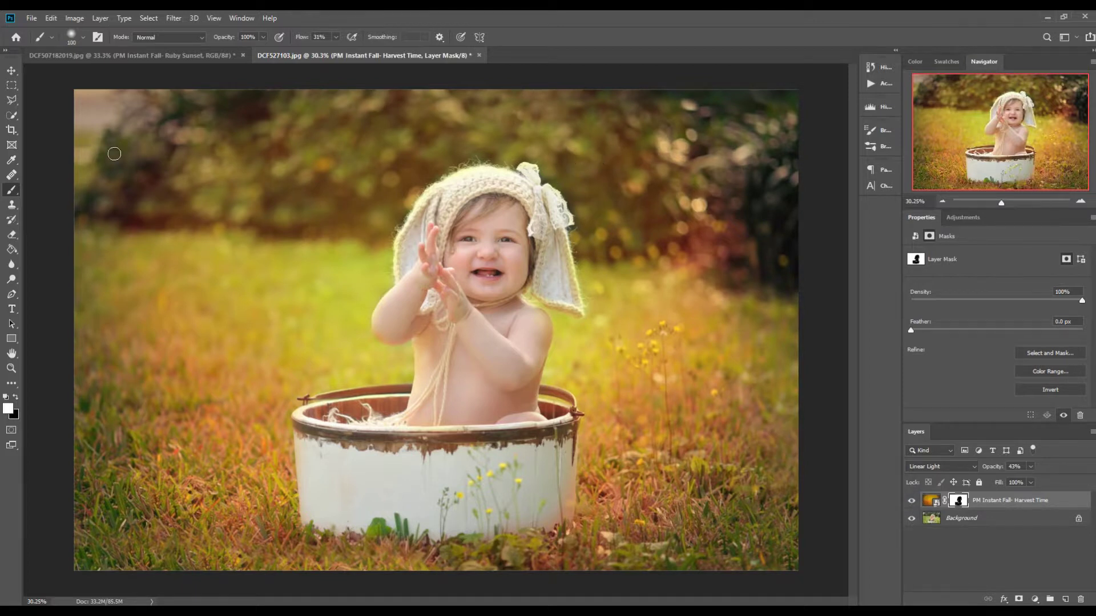
Place PM Instant Fall- Golden Leaves Backdrop 2 from the Bokeh & Backdrops folder as an embedded layer.
click(30, 18)
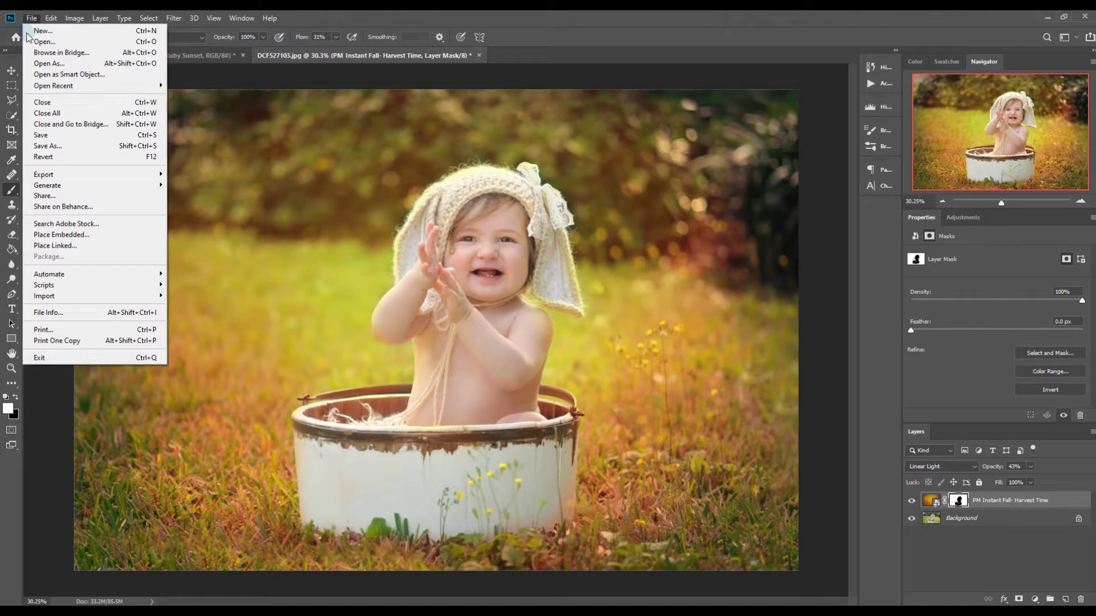
click(111, 237)
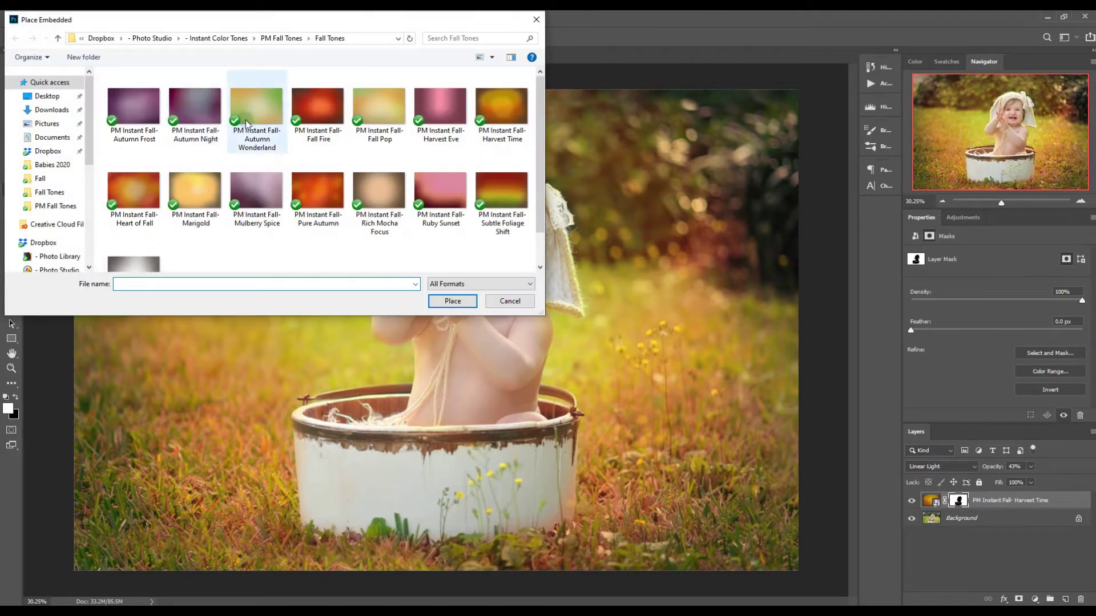
click(282, 38)
double_click(126, 103)
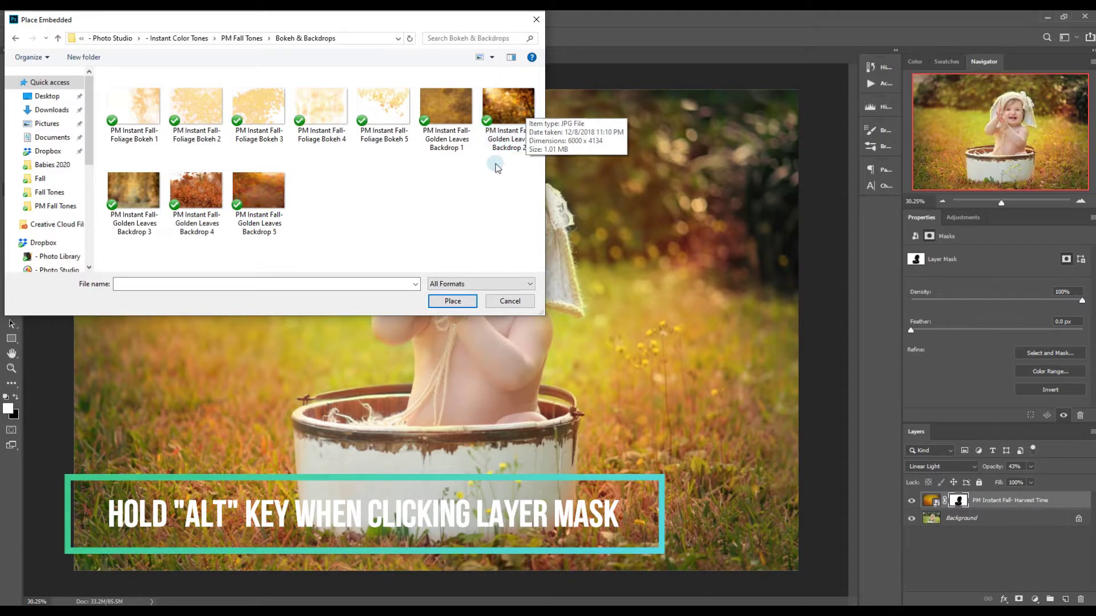
double_click(508, 94)
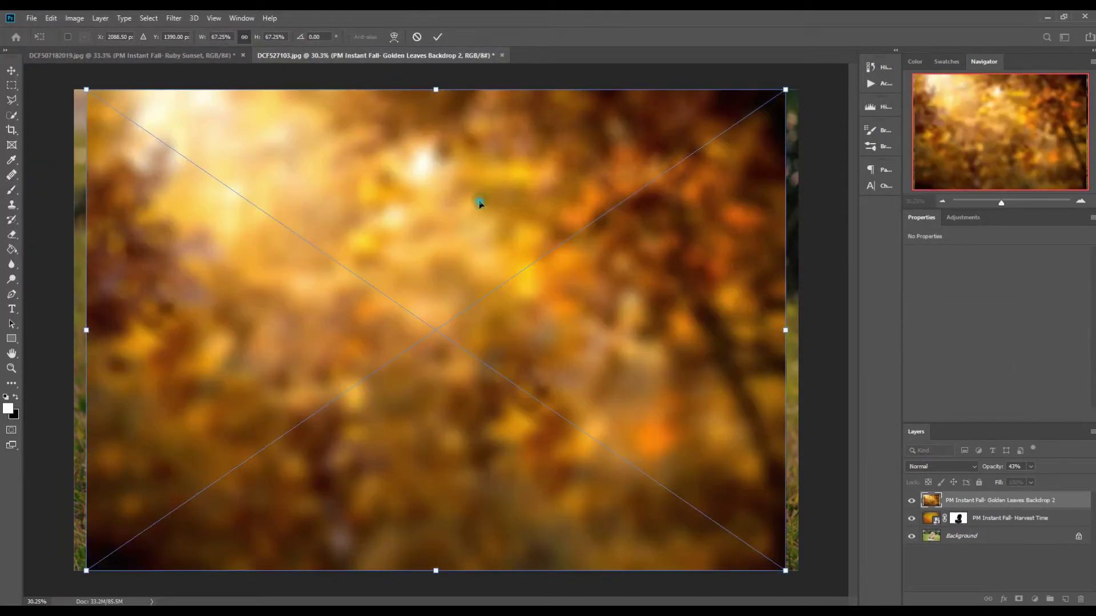
Enlarge the placed backdrop to about 71% and move it up so only a strip of foreground grass stays uncovered.
drag(479, 203, 472, 180)
drag(772, 551, 809, 574)
drag(704, 482, 689, 431)
mouse_move(599, 388)
mouse_down()
mouse_move(592, 344)
mouse_move(609, 283)
mouse_move(605, 401)
mouse_move(598, 395)
mouse_up()
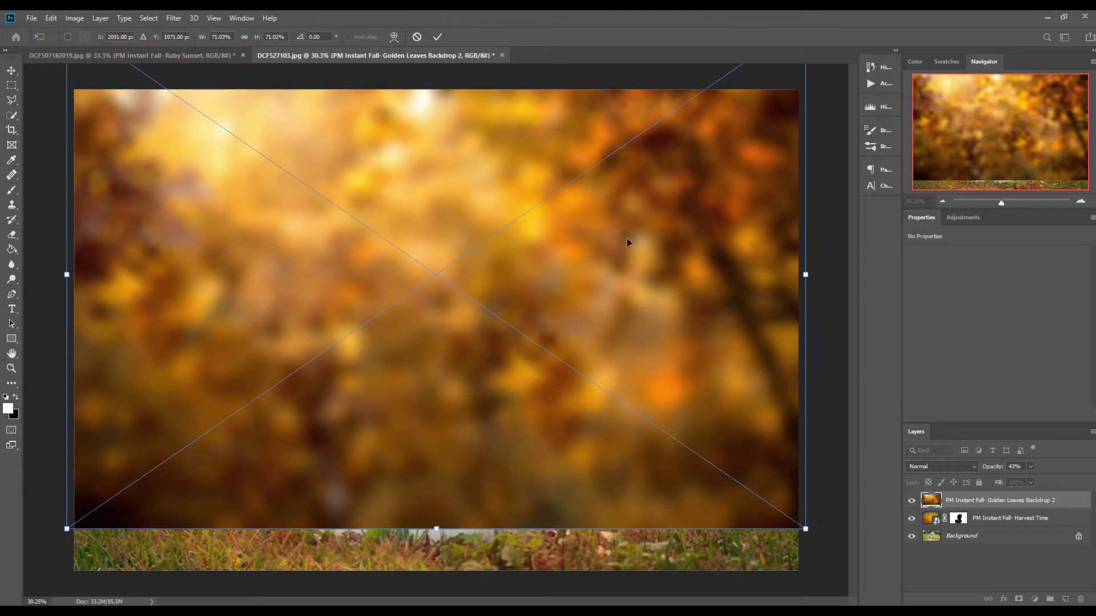
click(438, 36)
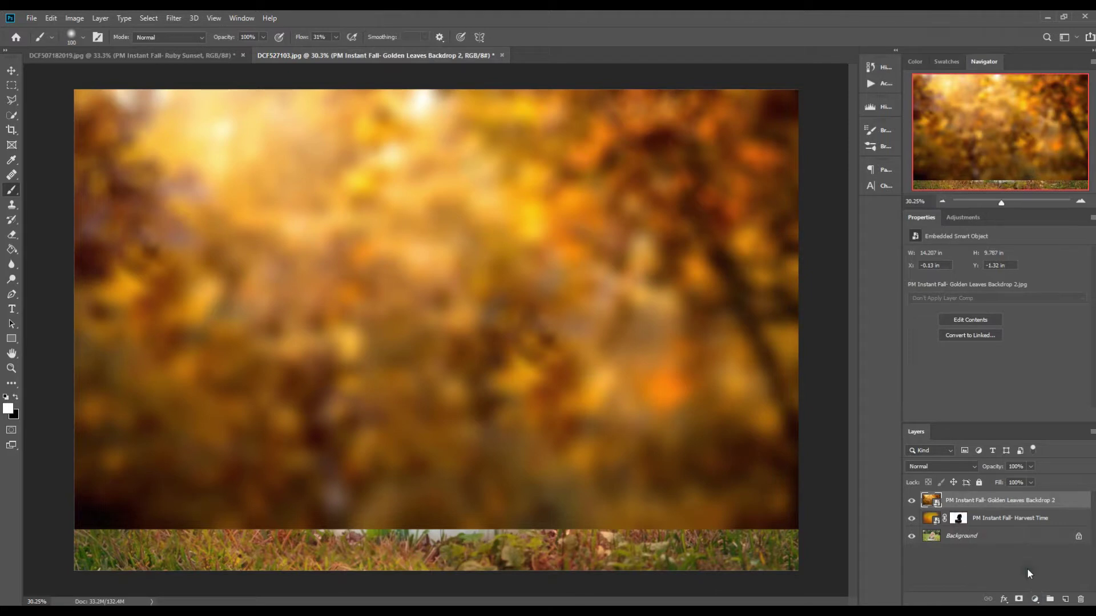
Add a black layer mask to Golden Leaves Backdrop 2 and paint white with a large brush to reveal the backdrop behind the baby.
alt+click(1018, 599)
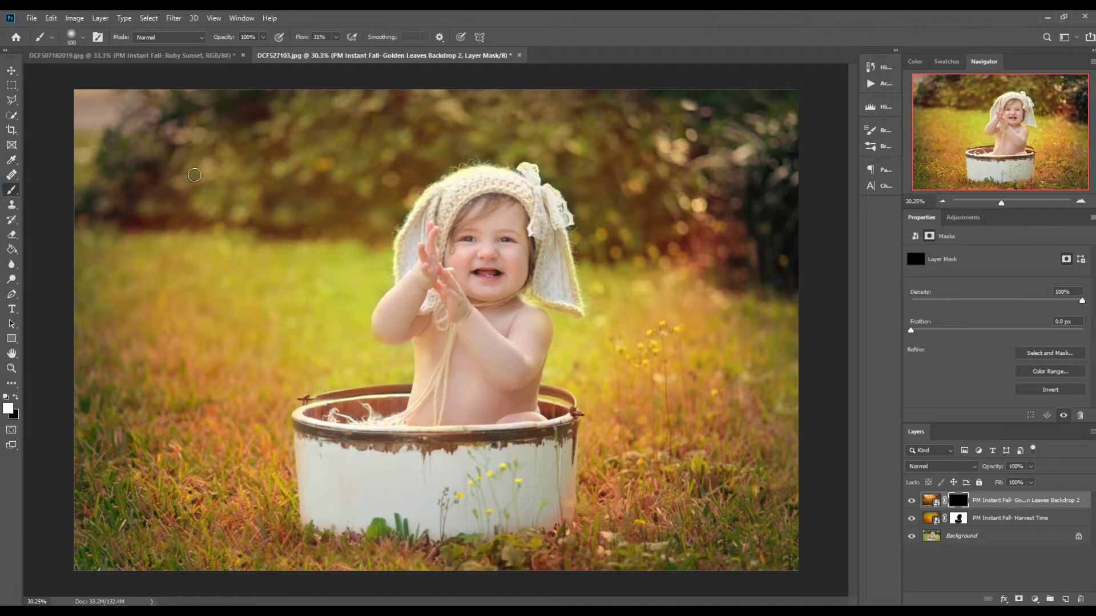
key(bracketright)
key(bracketright)
key(bracketright)
key(bracketright)
key(bracketright)
key(bracketright)
key(bracketright)
key(bracketright)
key(bracketright)
key(bracketright)
key(bracketright)
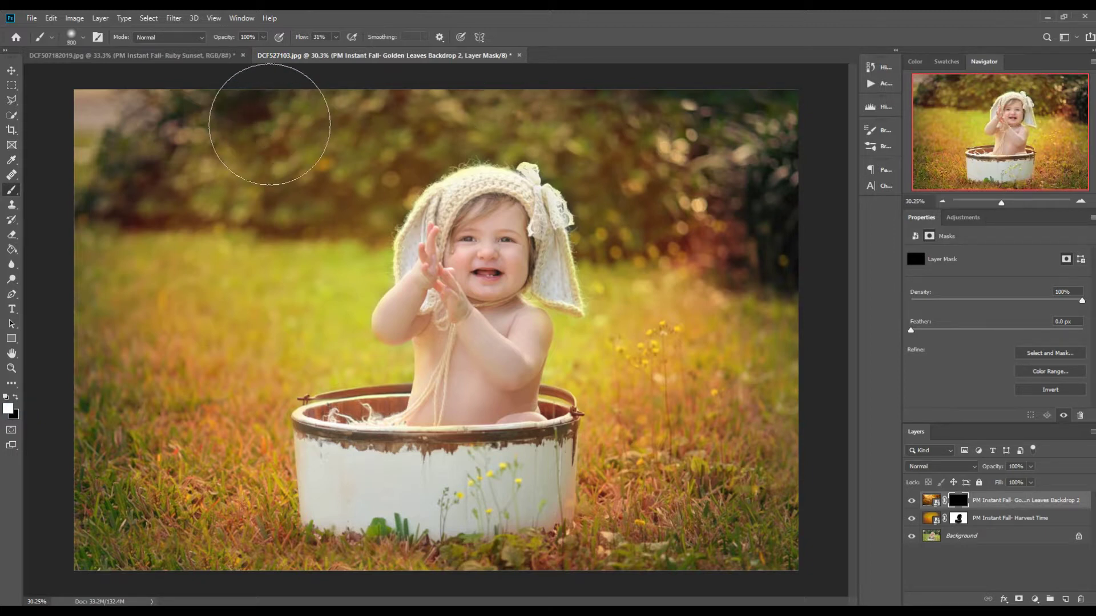
mouse_move(165, 127)
mouse_down()
mouse_move(118, 163)
mouse_move(122, 138)
mouse_move(130, 171)
mouse_move(212, 229)
mouse_move(268, 134)
mouse_move(260, 113)
mouse_move(296, 141)
mouse_move(304, 202)
mouse_move(345, 125)
mouse_move(294, 167)
mouse_move(130, 212)
mouse_move(125, 249)
mouse_move(161, 265)
mouse_move(98, 228)
mouse_move(91, 109)
mouse_move(339, 163)
mouse_move(366, 131)
mouse_move(464, 95)
mouse_move(571, 98)
mouse_move(634, 174)
mouse_move(710, 201)
mouse_move(782, 201)
mouse_move(775, 128)
mouse_move(748, 279)
mouse_up()
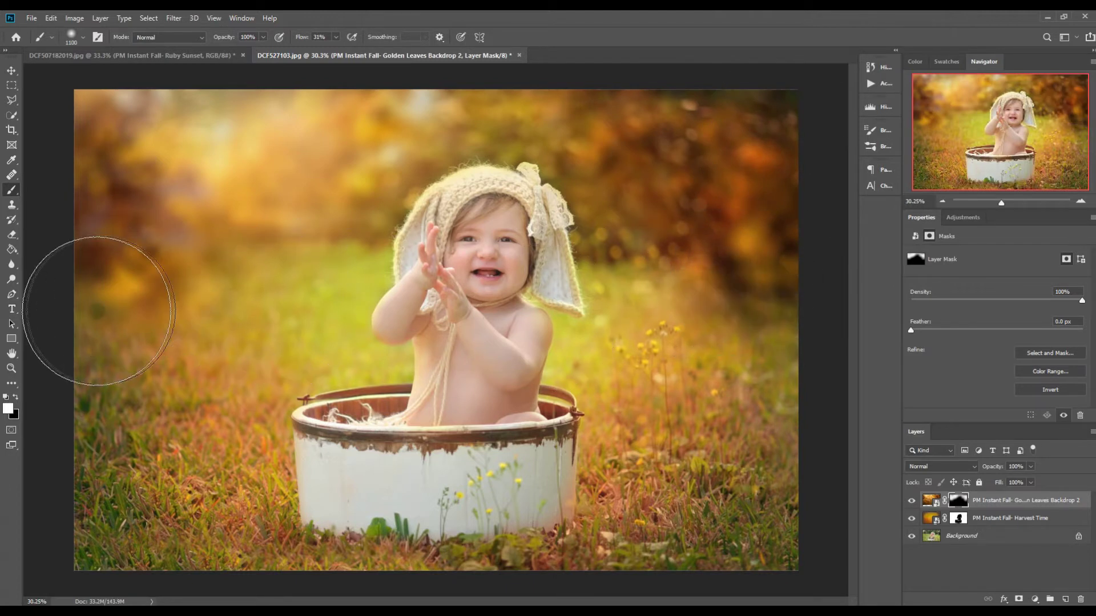
Blend the golden backdrop further along the photo's sides and into the grass with a 1100 px brush.
mouse_move(782, 286)
mouse_down()
mouse_move(778, 276)
mouse_move(702, 310)
mouse_move(787, 183)
mouse_move(787, 137)
mouse_up()
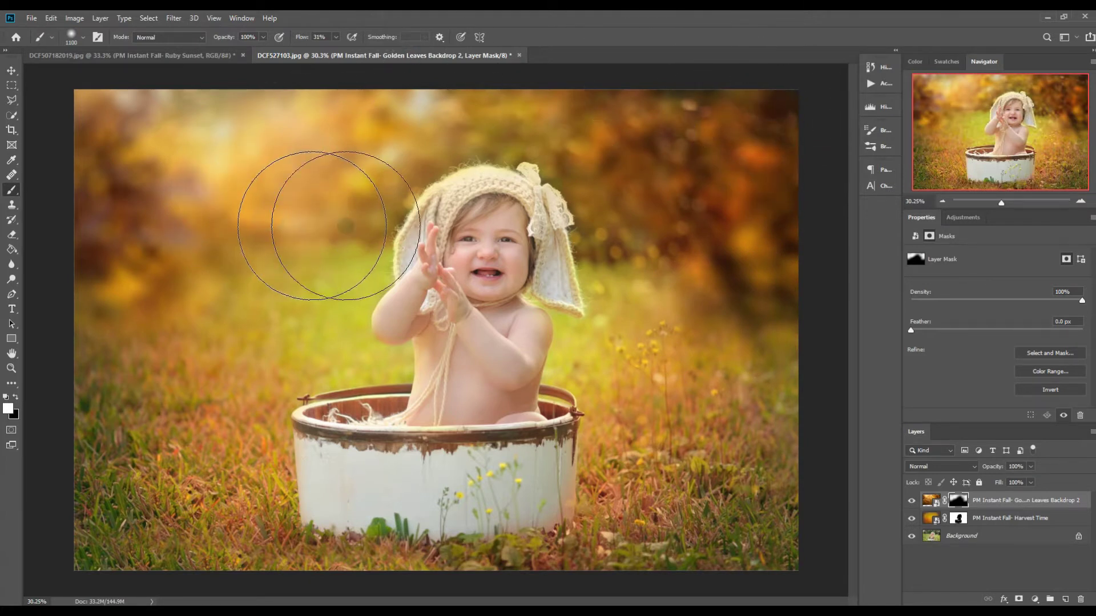
mouse_move(760, 357)
mouse_down()
mouse_move(643, 313)
mouse_move(701, 320)
mouse_move(687, 301)
mouse_move(702, 248)
mouse_move(691, 247)
mouse_move(675, 288)
mouse_up()
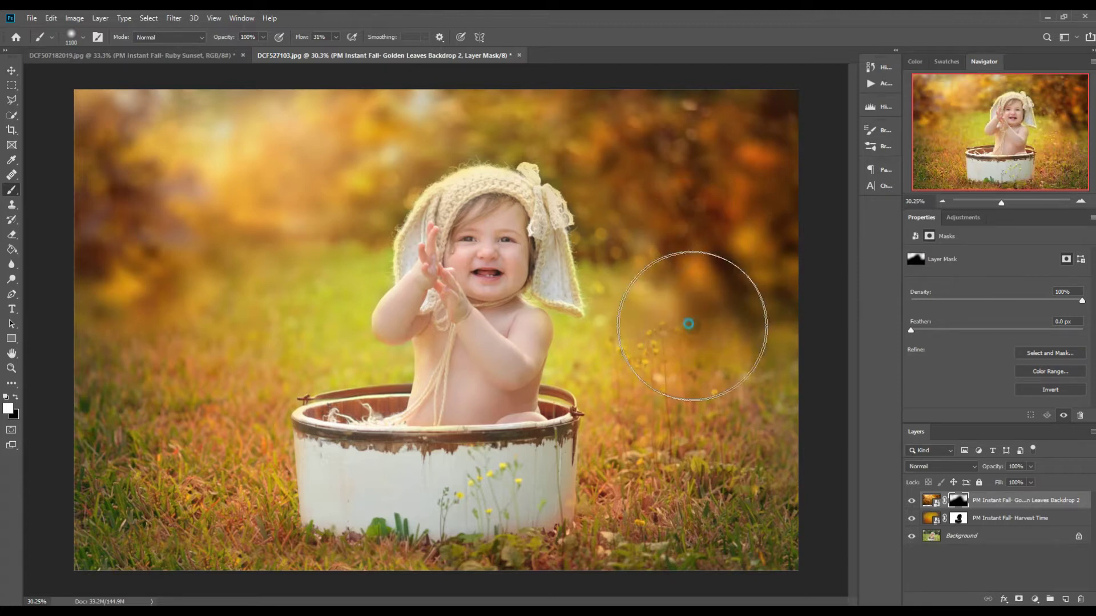
mouse_move(134, 407)
mouse_down()
mouse_move(108, 358)
mouse_move(122, 296)
mouse_move(152, 291)
mouse_move(161, 318)
mouse_move(139, 438)
mouse_move(201, 473)
mouse_move(294, 493)
mouse_move(242, 492)
mouse_up()
key(x)
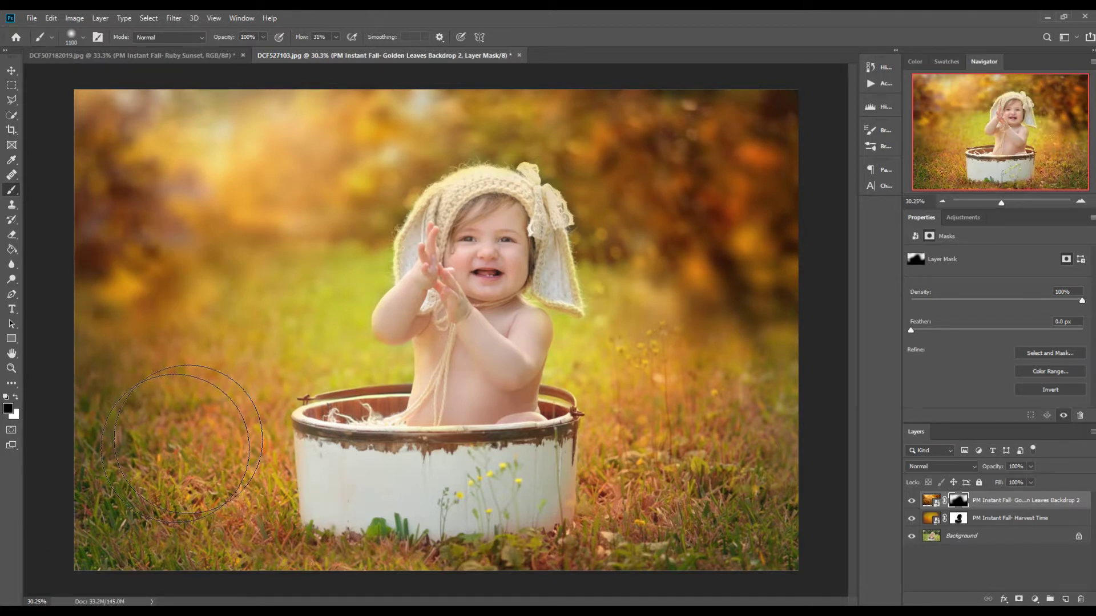
key(x)
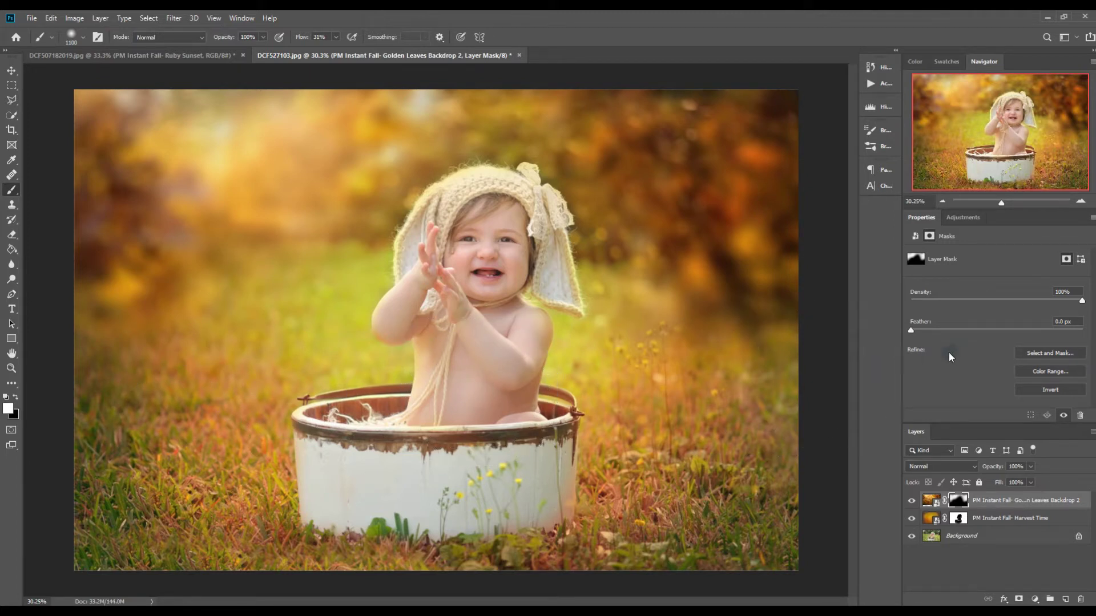
key(x)
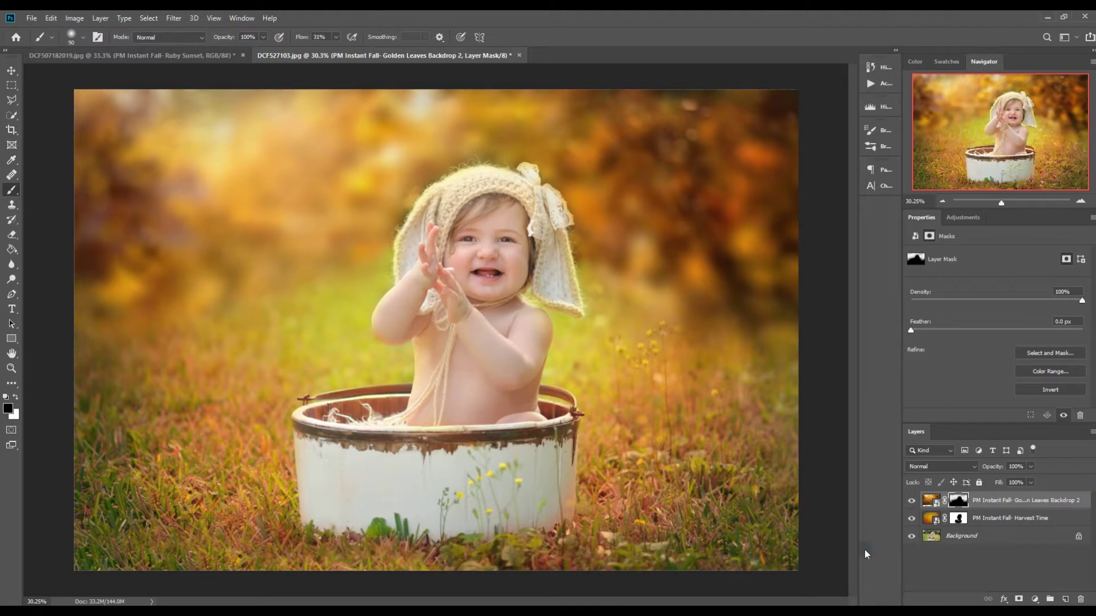
Compare the photo with the Golden Leaves Backdrop 2 layer hidden and shown.
click(911, 501)
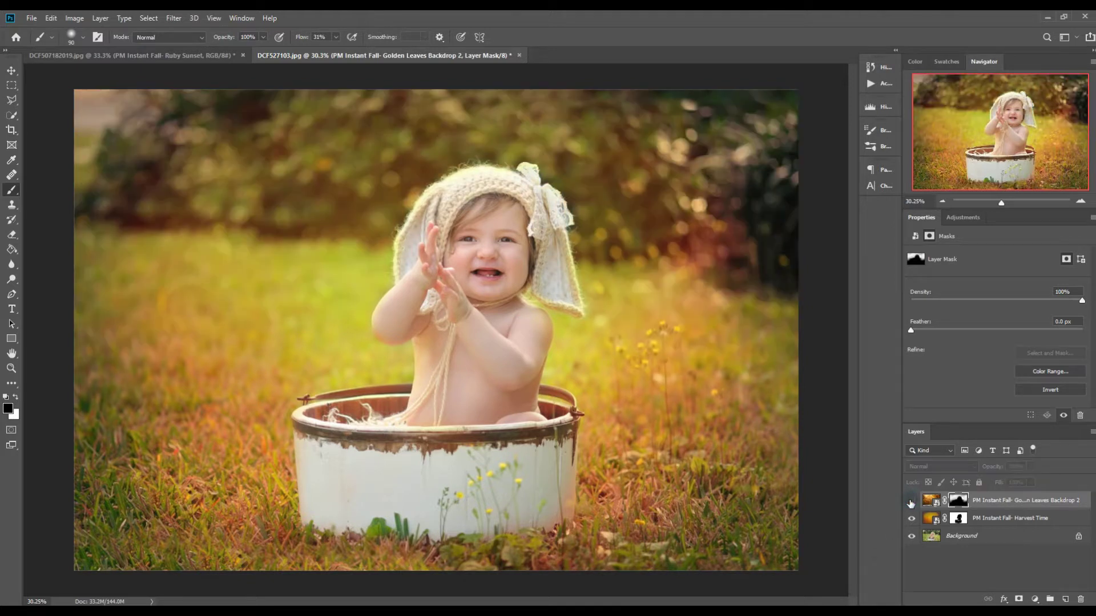
click(911, 502)
click(910, 502)
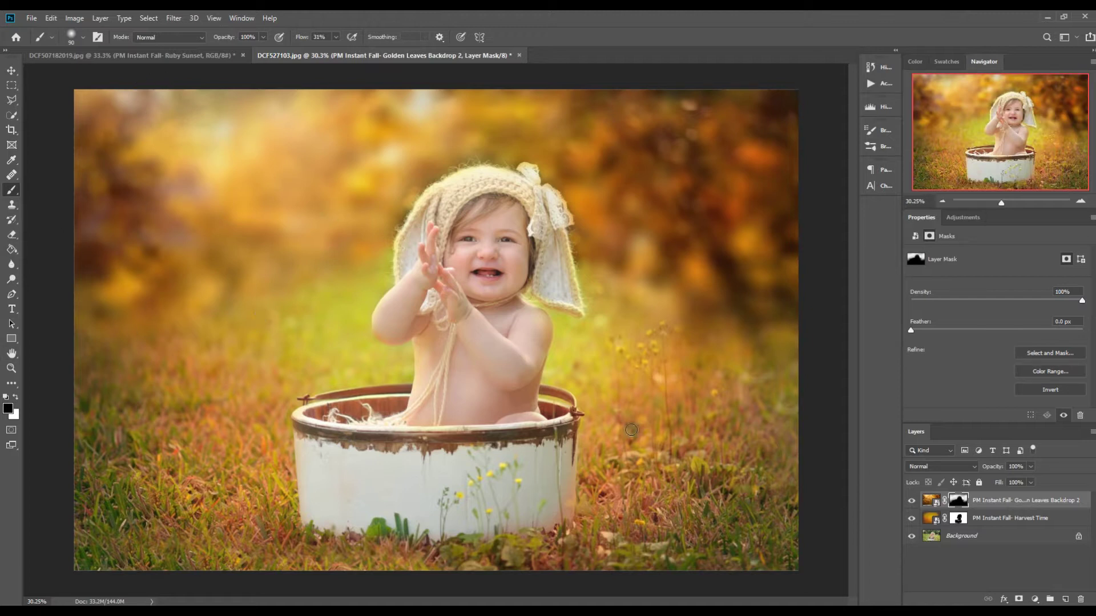
Place PM Instant Fall- Foliage Bokeh 5 as an embedded layer, scaled to 71.49% across the photo.
click(31, 18)
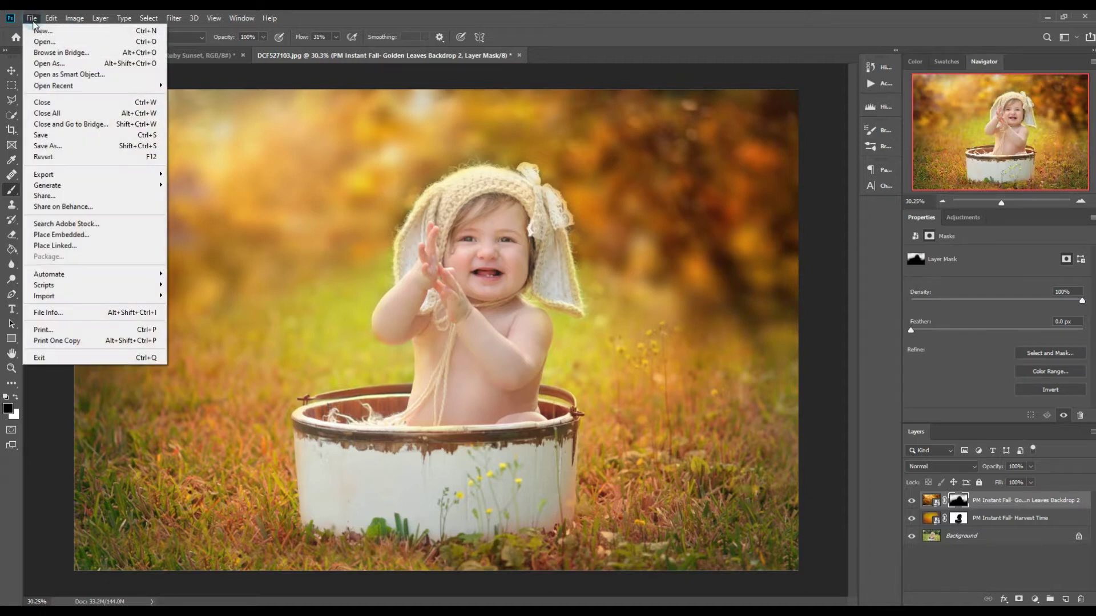
click(79, 234)
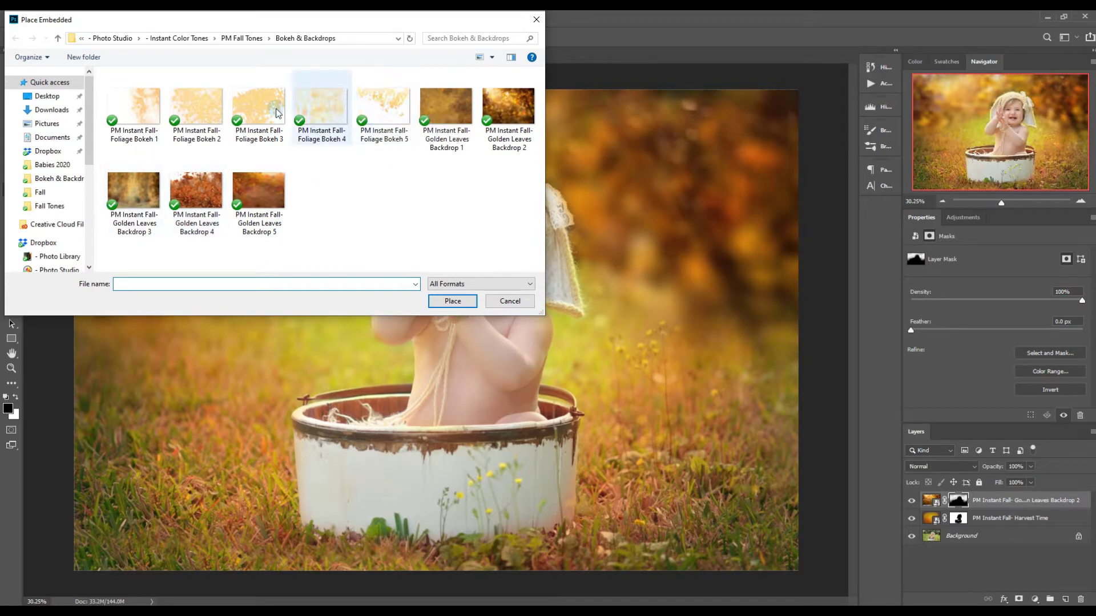
double_click(385, 108)
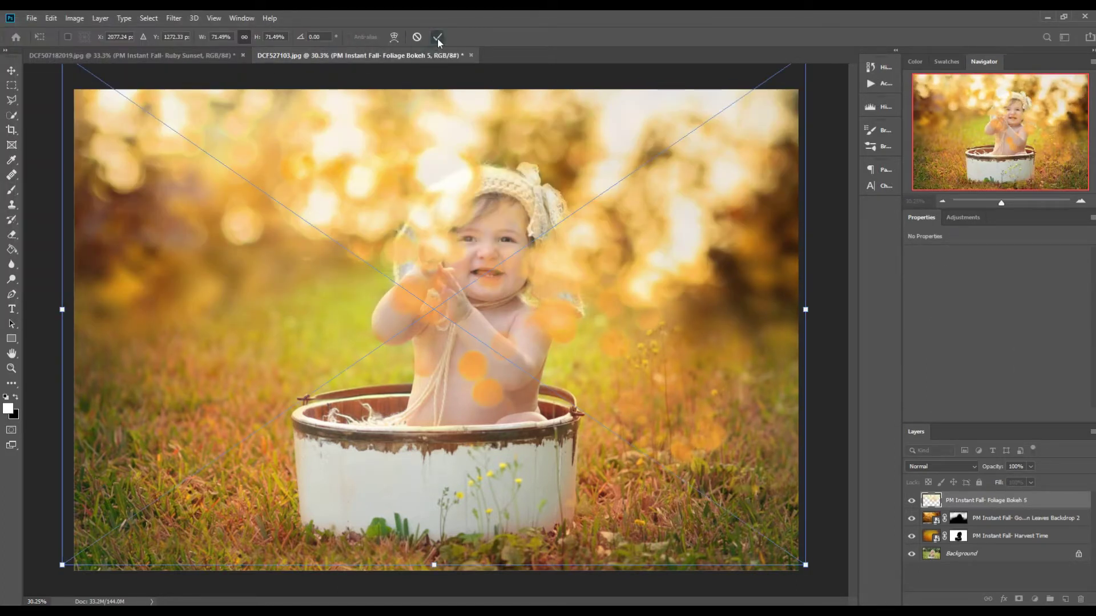
click(437, 37)
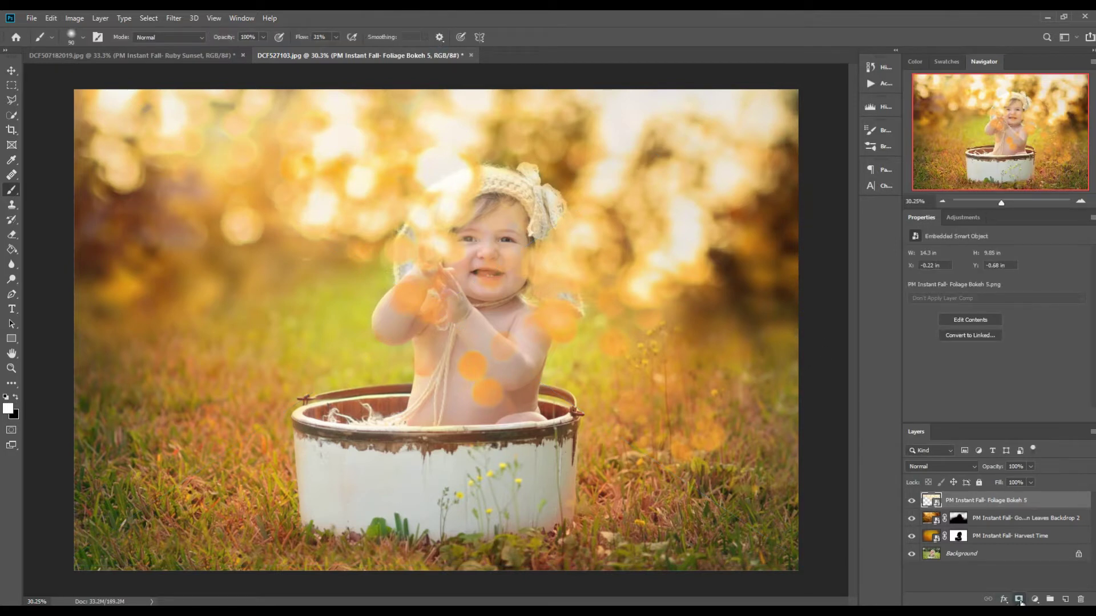
Add a layer mask to Foliage Bokeh 5 and paint out the bokeh over the baby and lower background with a 1000 px brush.
click(1019, 599)
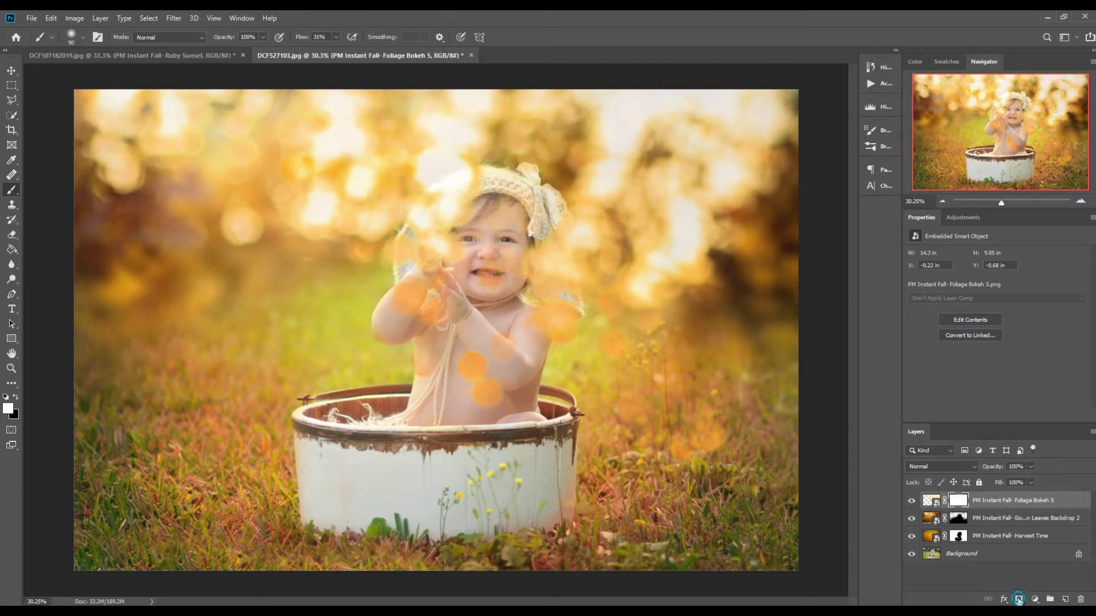
key(x)
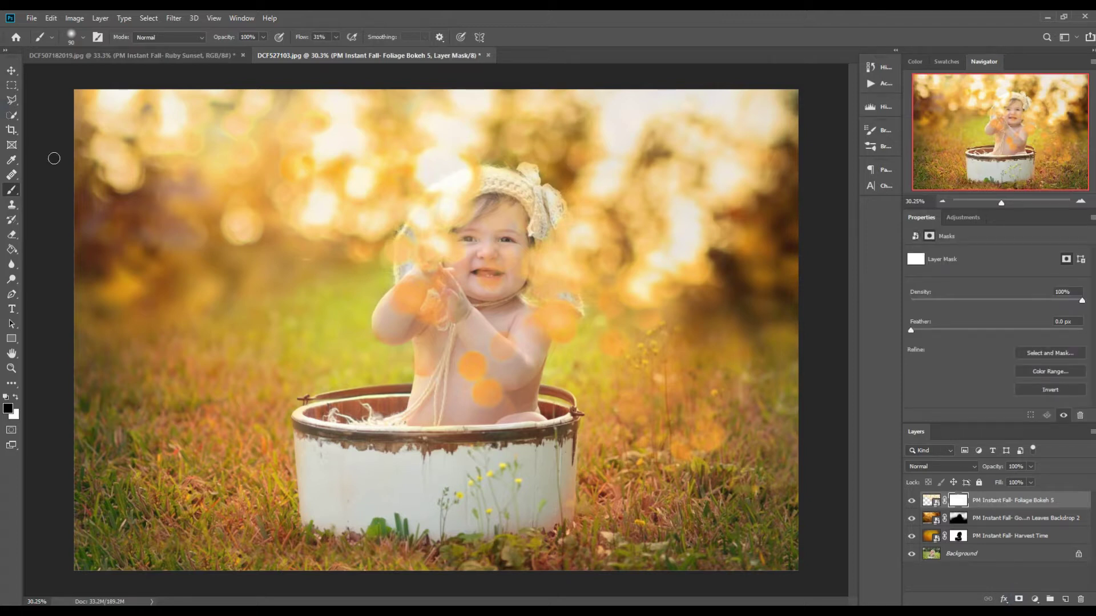
key(bracketright)
key(bracketright)
key(bracketright)
key(bracketright)
key(bracketright)
key(bracketright)
key(bracketright)
key(bracketright)
key(bracketright)
key(bracketright)
key(bracketright)
key(bracketright)
mouse_move(226, 295)
mouse_down()
mouse_move(247, 348)
mouse_move(338, 338)
mouse_move(409, 306)
mouse_move(470, 309)
mouse_move(497, 247)
mouse_move(466, 263)
mouse_move(471, 230)
mouse_move(479, 289)
mouse_move(448, 299)
mouse_move(507, 287)
mouse_move(527, 354)
mouse_move(500, 247)
mouse_move(448, 263)
mouse_move(483, 229)
mouse_move(474, 233)
mouse_move(507, 232)
mouse_move(452, 260)
mouse_move(474, 301)
mouse_move(423, 359)
mouse_move(515, 284)
mouse_move(583, 378)
mouse_move(636, 410)
mouse_move(693, 395)
mouse_move(730, 401)
mouse_move(716, 404)
mouse_move(701, 375)
mouse_move(787, 275)
mouse_move(771, 234)
mouse_move(750, 260)
mouse_move(760, 106)
mouse_move(689, 336)
mouse_move(642, 352)
mouse_move(653, 302)
mouse_move(766, 164)
mouse_move(674, 267)
mouse_move(700, 259)
mouse_move(762, 199)
mouse_move(680, 260)
mouse_move(672, 307)
mouse_move(737, 170)
mouse_move(640, 215)
mouse_up()
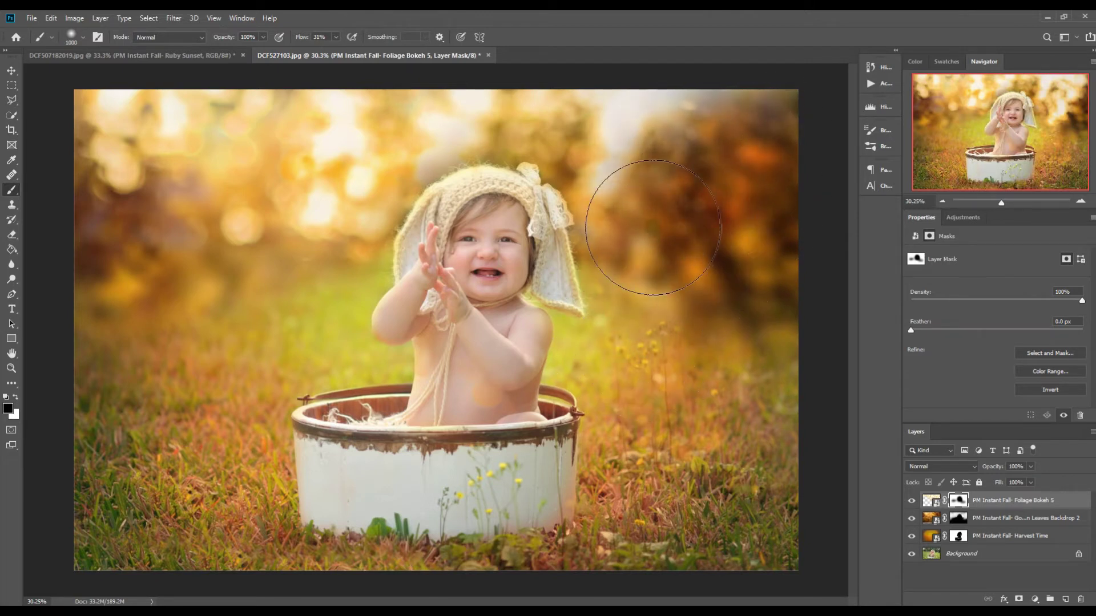
mouse_move(196, 258)
mouse_down()
mouse_move(32, 86)
mouse_move(169, 283)
mouse_move(221, 320)
mouse_move(210, 303)
mouse_move(389, 384)
mouse_move(368, 279)
mouse_move(476, 300)
mouse_move(460, 246)
mouse_move(474, 240)
mouse_move(387, 258)
mouse_move(436, 278)
mouse_move(535, 281)
mouse_move(527, 295)
mouse_move(616, 338)
mouse_move(600, 309)
mouse_move(611, 289)
mouse_up()
Restore the bokeh around the top of the baby's hat by painting white on the mask with a smaller brush.
key(x)
key(bracketleft)
key(bracketleft)
key(bracketleft)
key(bracketleft)
key(bracketleft)
key(bracketleft)
key(bracketleft)
key(bracketleft)
key(bracketleft)
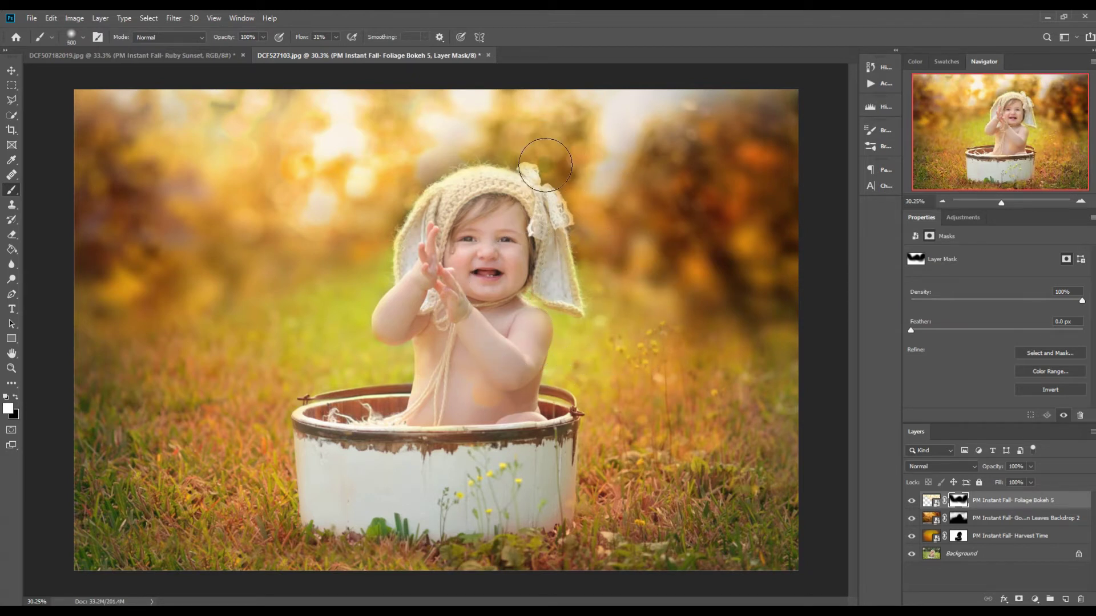
mouse_move(446, 179)
mouse_down()
mouse_move(423, 178)
mouse_move(504, 163)
mouse_move(547, 176)
mouse_move(489, 176)
mouse_move(561, 183)
mouse_up()
mouse_move(556, 178)
mouse_down()
mouse_move(531, 154)
mouse_move(469, 153)
mouse_move(434, 160)
mouse_move(405, 190)
mouse_move(442, 162)
mouse_move(426, 170)
mouse_move(513, 159)
mouse_move(501, 154)
mouse_move(552, 172)
mouse_up()
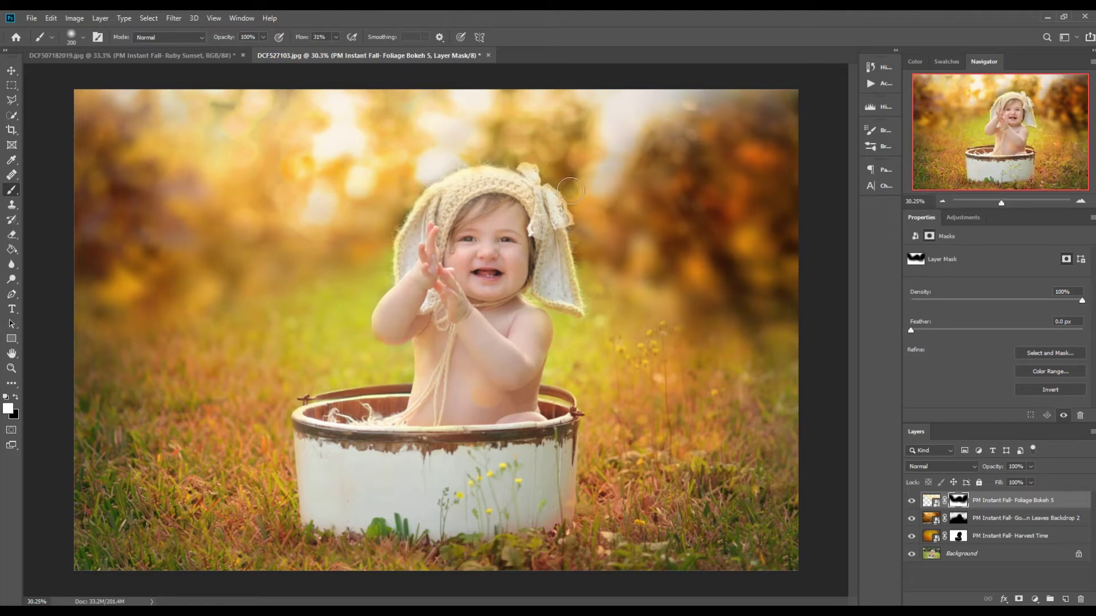
Paint white on the Foliage Bokeh 5 mask around the outer edges of the baby's hat with the 200 px brush.
scroll(511, 177, up, 5)
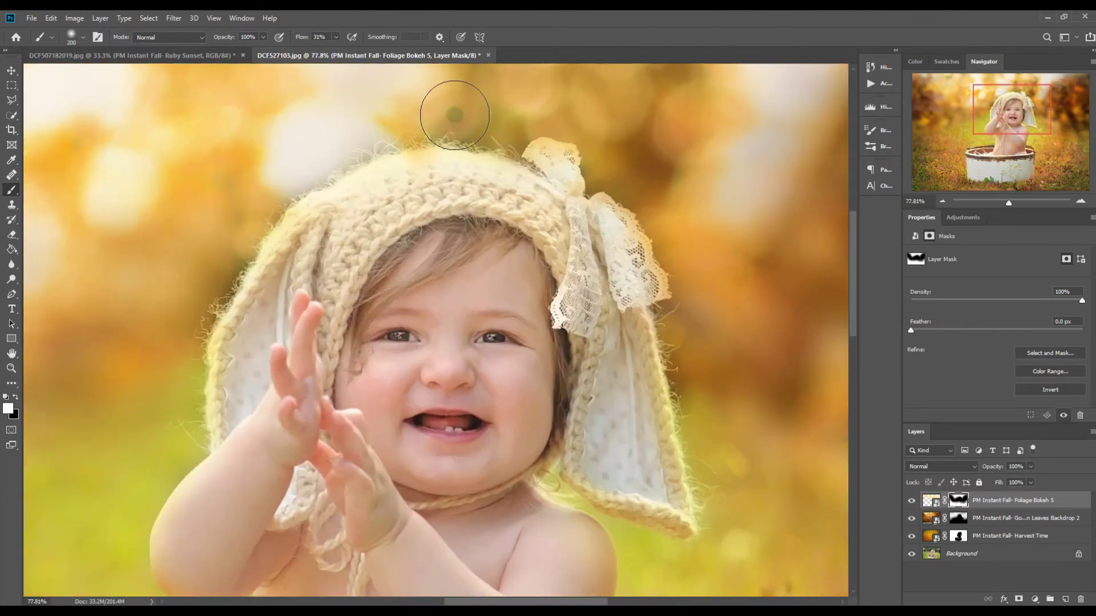
mouse_move(217, 293)
mouse_down()
mouse_move(252, 258)
mouse_move(213, 325)
mouse_move(233, 282)
mouse_up()
mouse_move(346, 155)
mouse_down()
mouse_move(433, 137)
mouse_move(358, 155)
mouse_move(473, 146)
mouse_move(572, 179)
mouse_move(558, 176)
mouse_move(637, 222)
mouse_move(676, 348)
mouse_up()
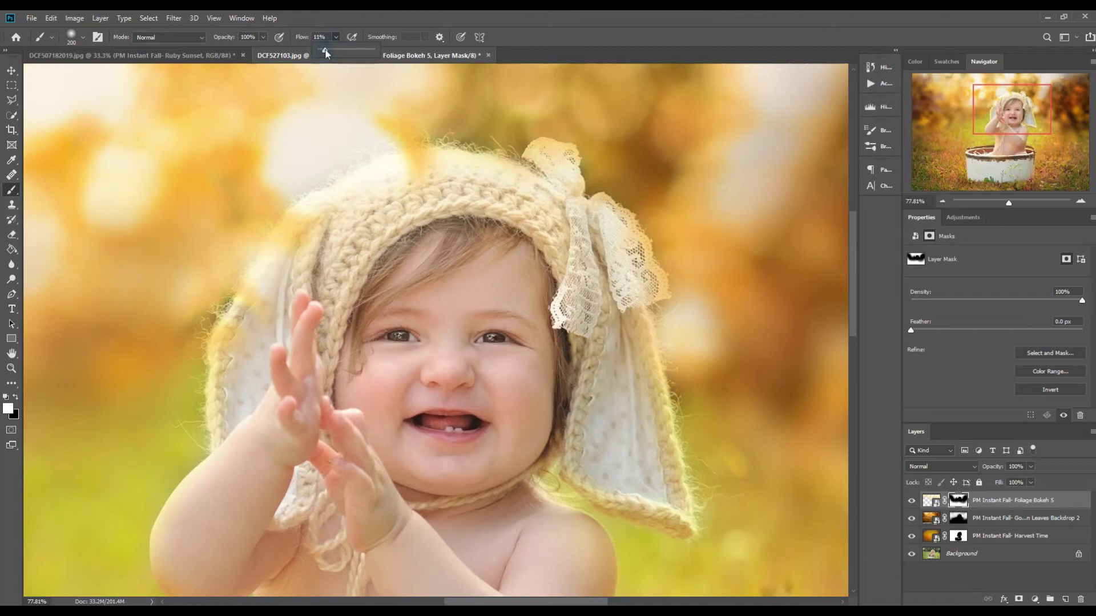
Paint black on the Foliage Bokeh 5 mask with a 90 px brush at 11% flow to clear the bokeh from the hat, its ears and bow.
key(x)
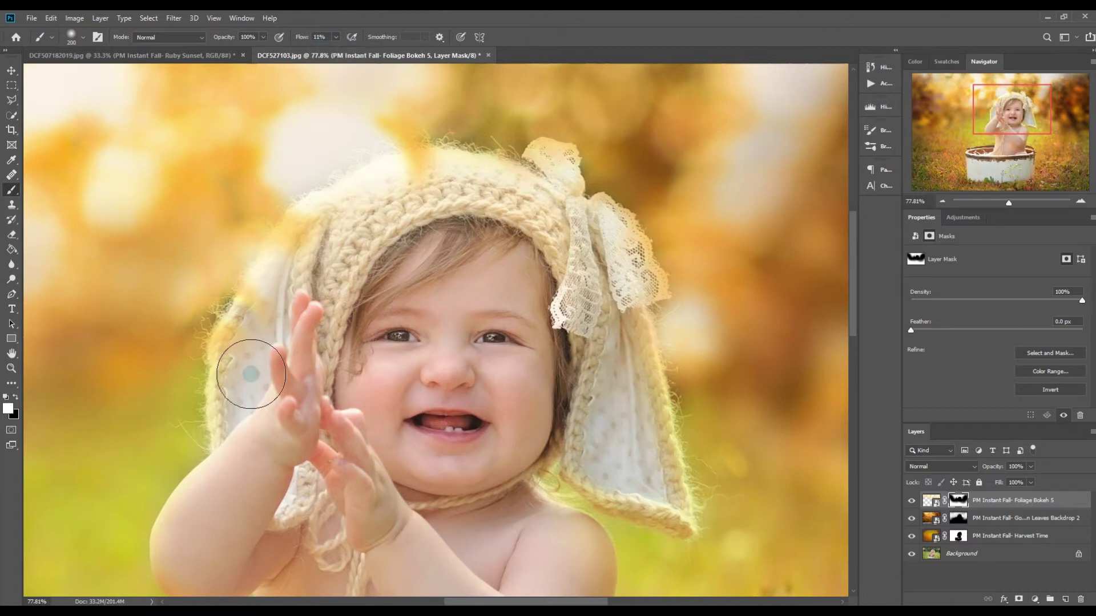
key(bracketleft)
key(bracketleft)
key(bracketleft)
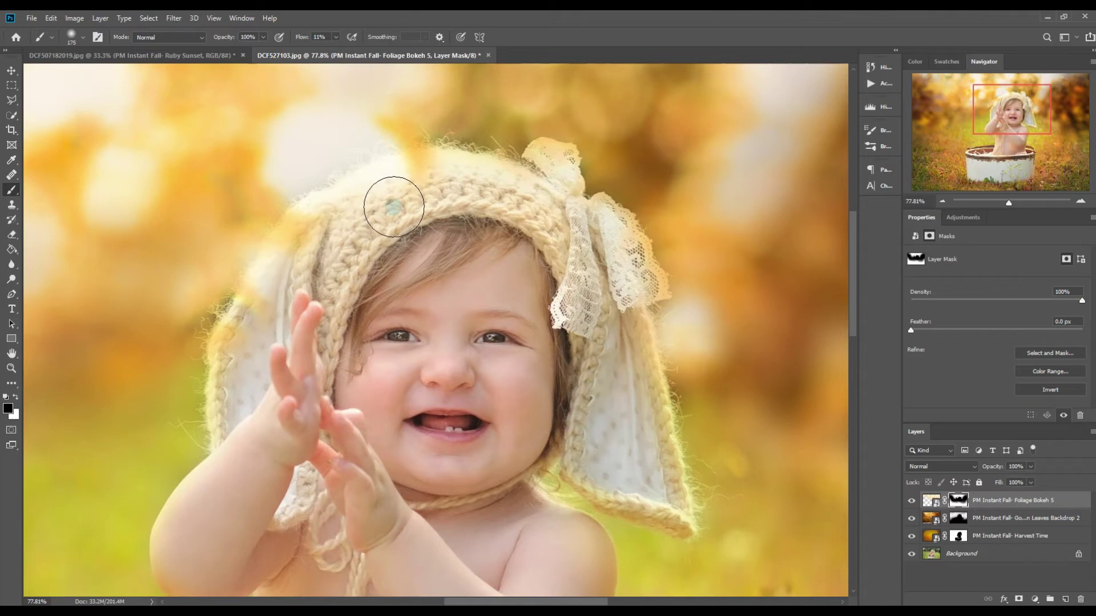
key(bracketleft)
key(bracketleft)
mouse_move(425, 178)
mouse_down()
mouse_move(373, 195)
mouse_move(416, 176)
mouse_move(321, 211)
mouse_move(426, 177)
mouse_move(356, 207)
mouse_move(352, 191)
mouse_move(391, 164)
mouse_move(286, 253)
mouse_move(225, 367)
mouse_move(302, 229)
mouse_move(300, 246)
mouse_move(438, 152)
mouse_move(399, 157)
mouse_move(492, 179)
mouse_move(580, 232)
mouse_move(559, 215)
mouse_move(562, 180)
mouse_move(576, 186)
mouse_move(657, 293)
mouse_move(556, 207)
mouse_move(426, 180)
mouse_move(435, 169)
mouse_move(393, 170)
mouse_move(445, 167)
mouse_move(393, 169)
mouse_move(435, 163)
mouse_move(428, 157)
mouse_move(445, 164)
mouse_move(332, 192)
mouse_move(282, 247)
mouse_up()
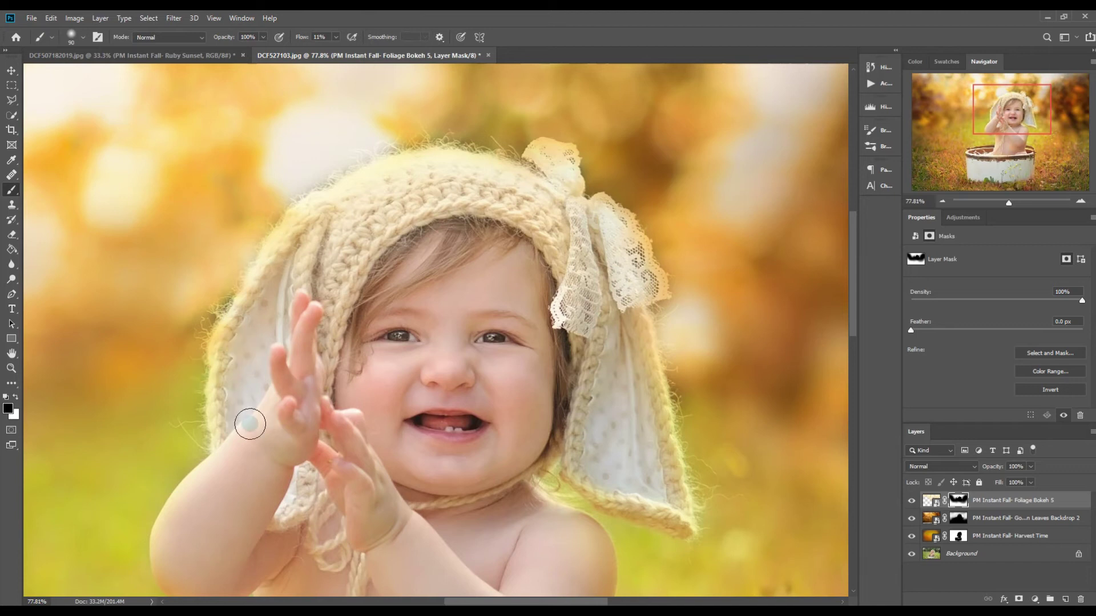
mouse_move(611, 374)
mouse_down()
mouse_move(658, 383)
mouse_move(628, 369)
mouse_move(595, 292)
mouse_move(600, 260)
mouse_move(652, 277)
mouse_move(572, 210)
mouse_move(552, 179)
mouse_move(550, 163)
mouse_move(547, 153)
mouse_up()
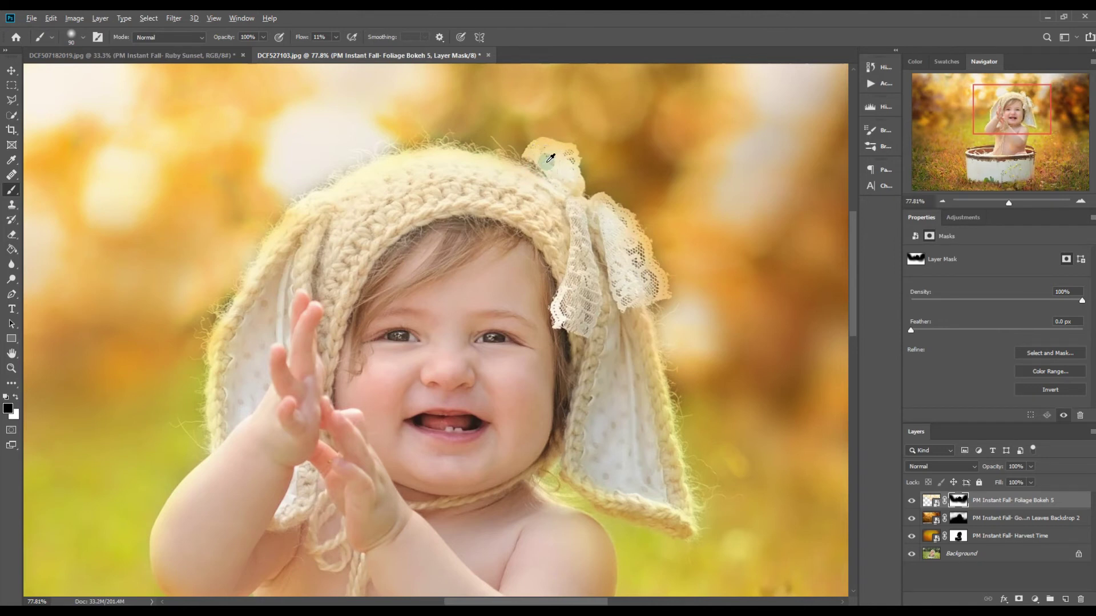
Compare the whole edited photo with the original by showing only the Background layer, and restore all layers.
scroll(550, 165, down, 3)
scroll(550, 165, down, 3)
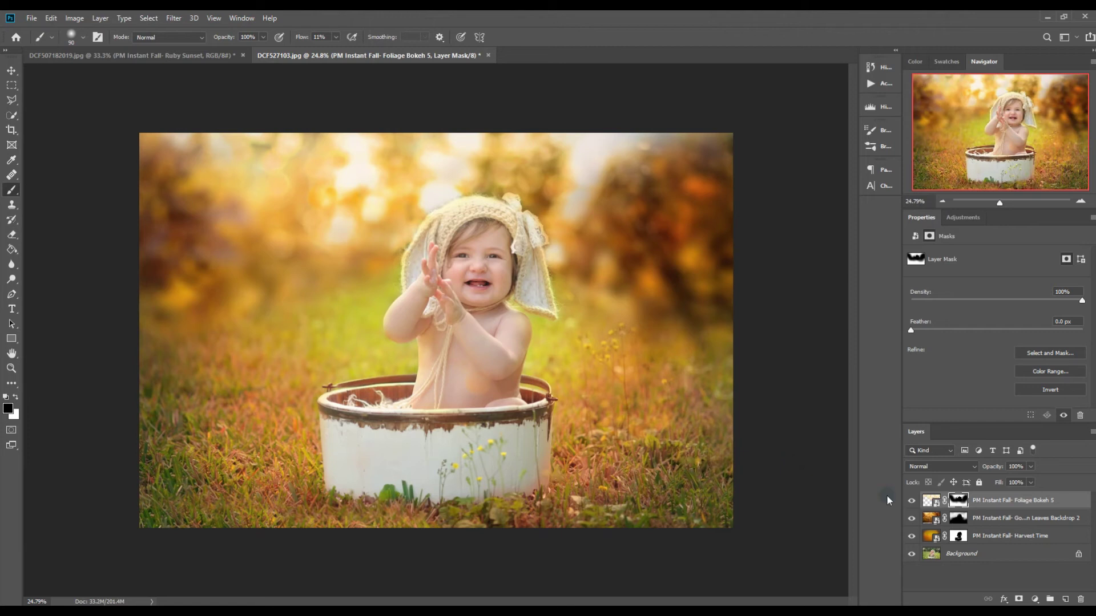
alt+click(911, 555)
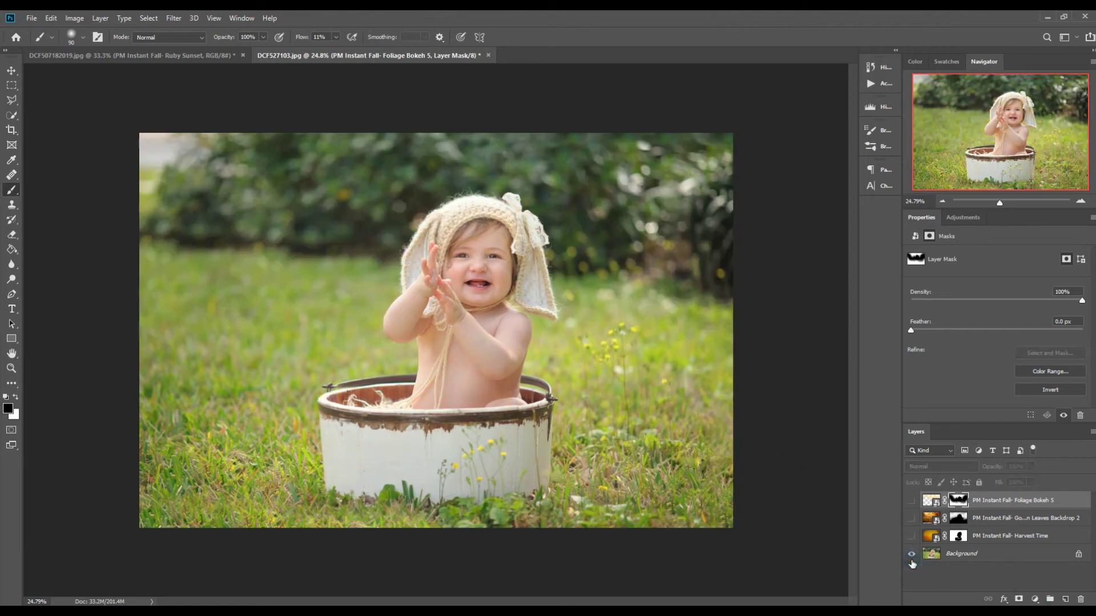
alt+click(912, 557)
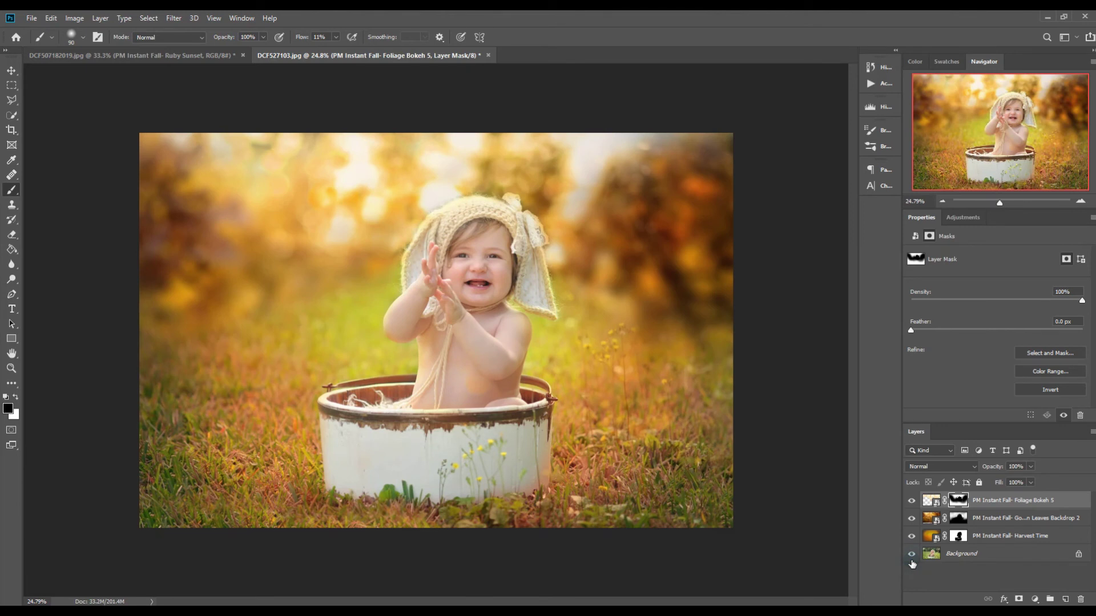